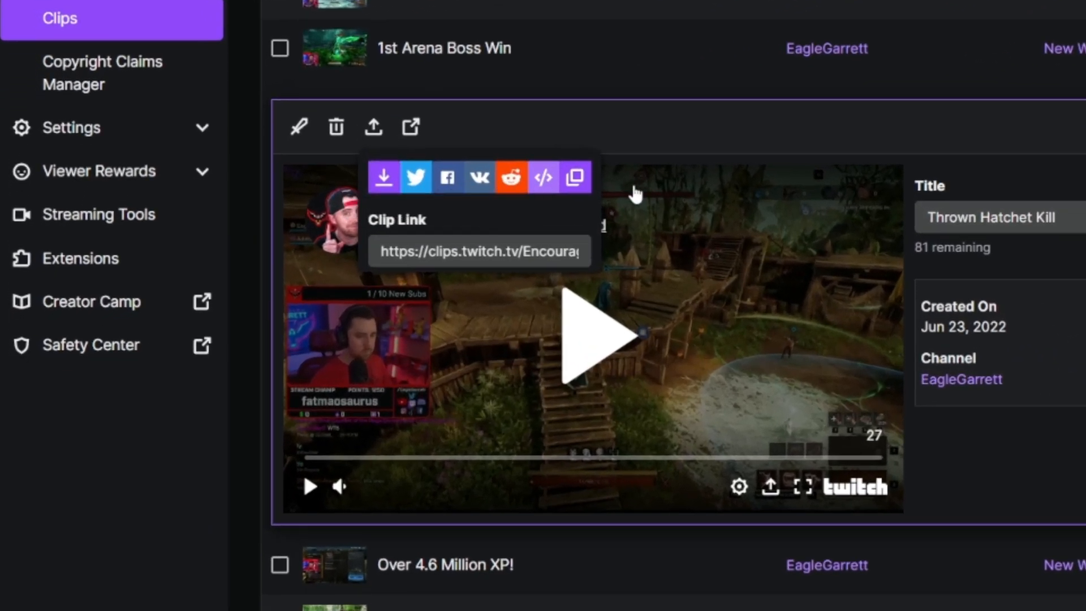
Copy the Thrown Hatchet Kill clip's link and load it as a new clip in Crossclip.
click(588, 181)
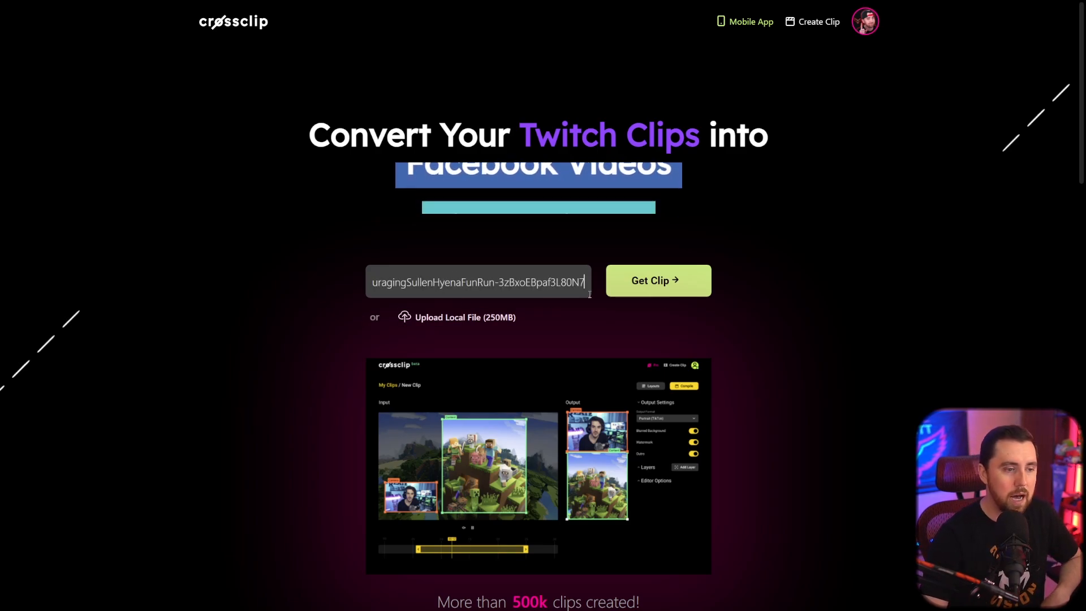
click(656, 281)
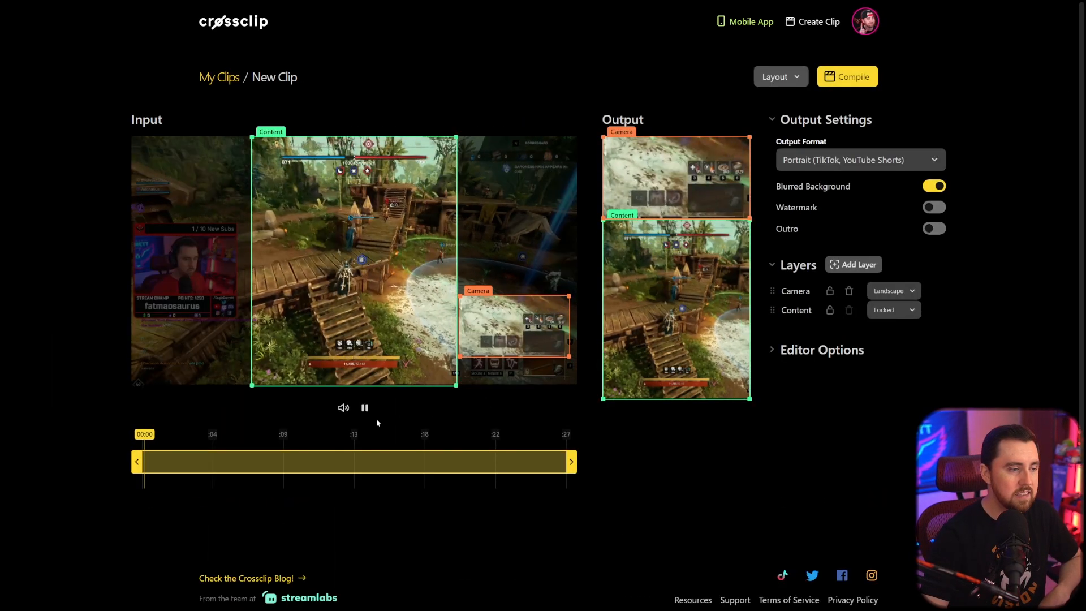
click(366, 408)
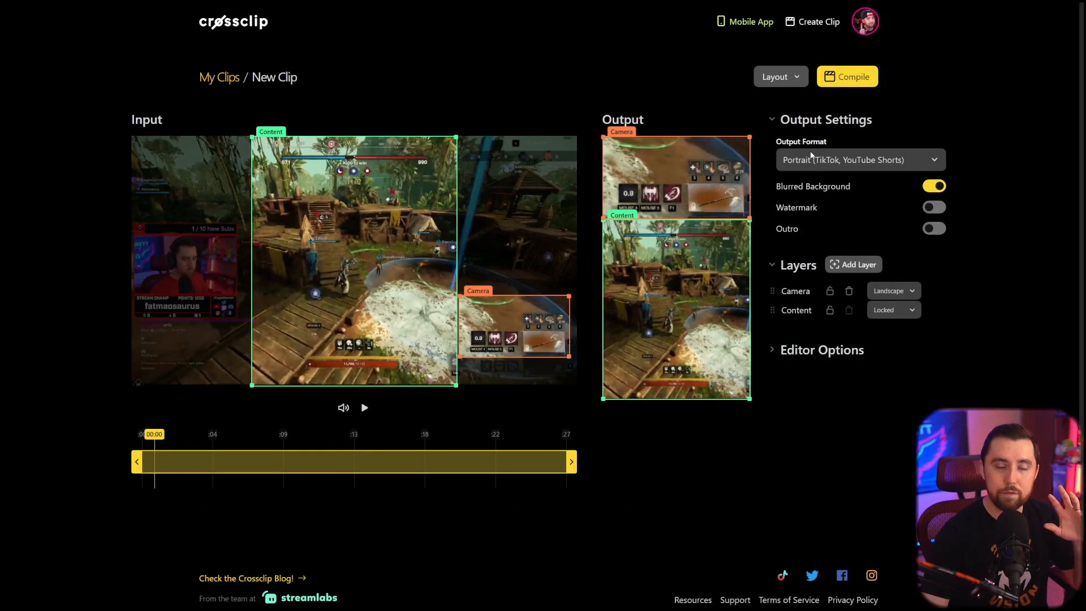
Try the Square (Instagram, Facebook) output format, then return to Portrait (TikTok, YouTube Shorts).
click(840, 163)
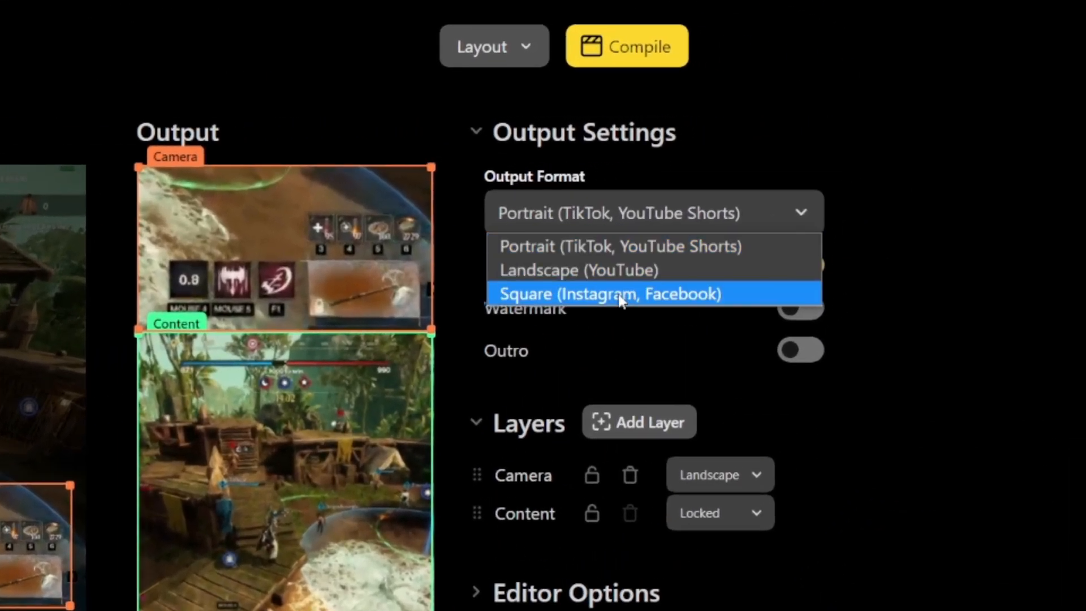
click(618, 297)
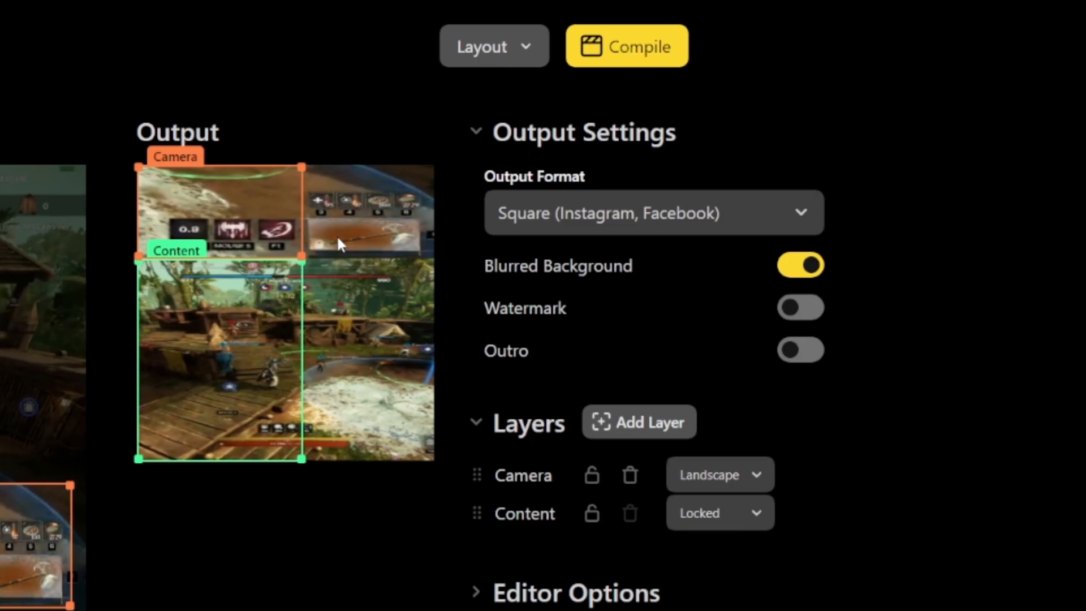
click(612, 210)
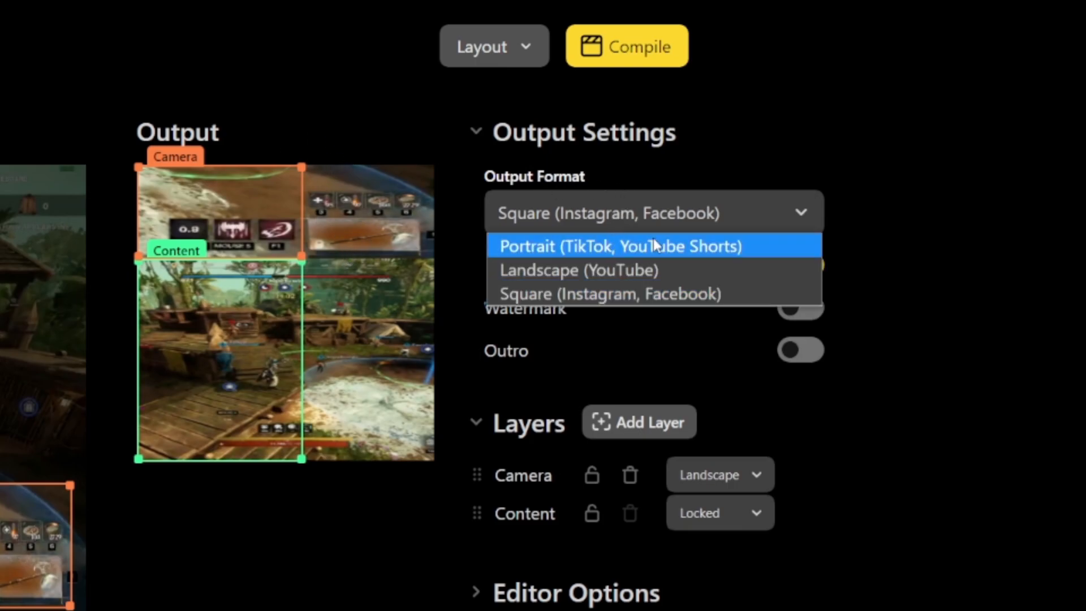
click(654, 248)
click(645, 220)
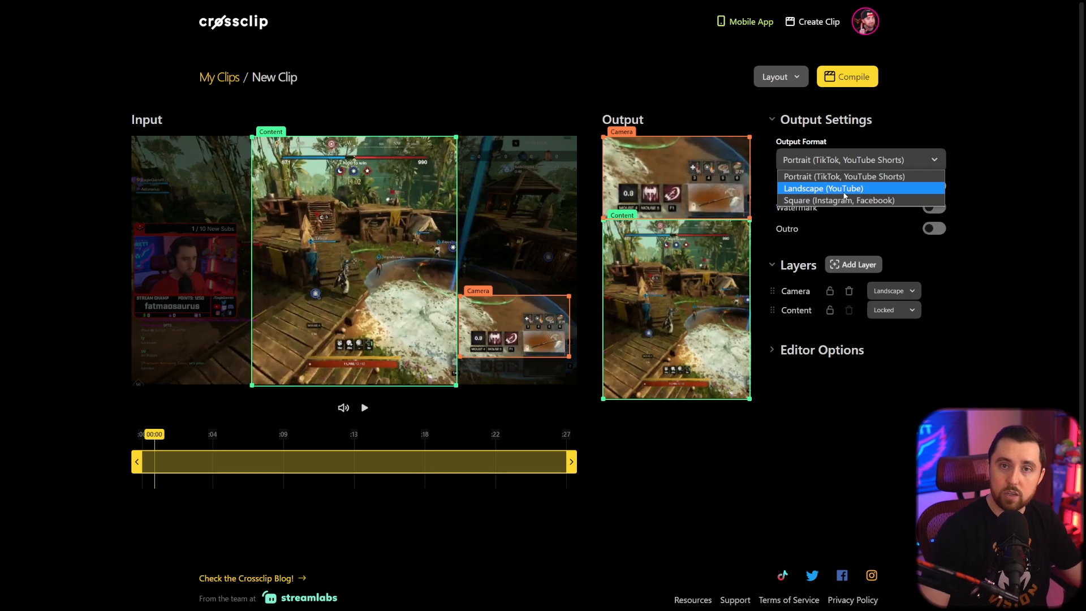
click(835, 178)
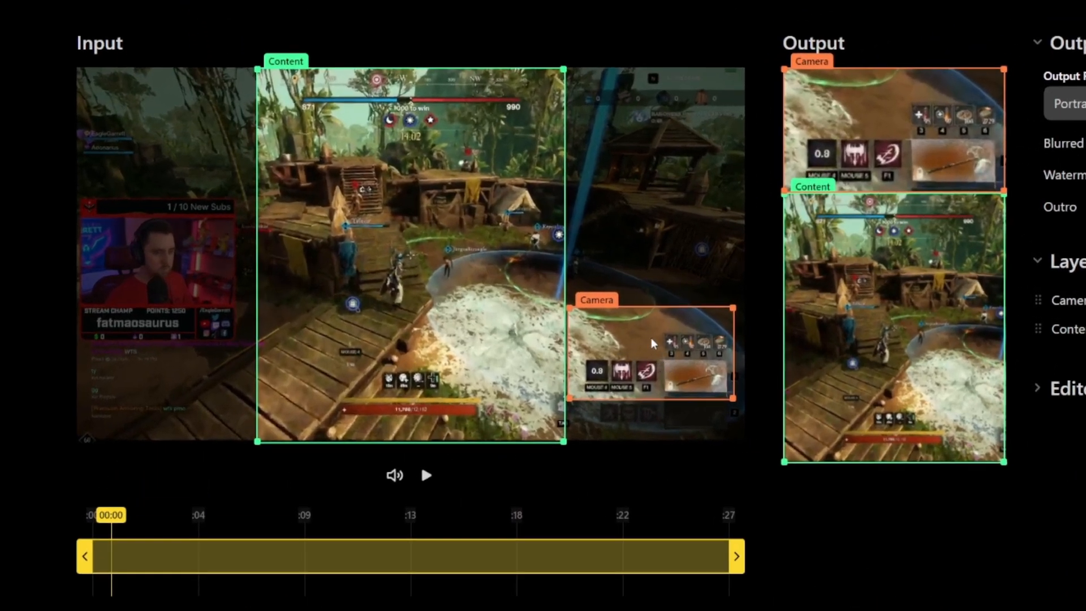
Move the Camera layer's input box onto the streamer's webcam overlay in the stream video.
drag(705, 344, 228, 254)
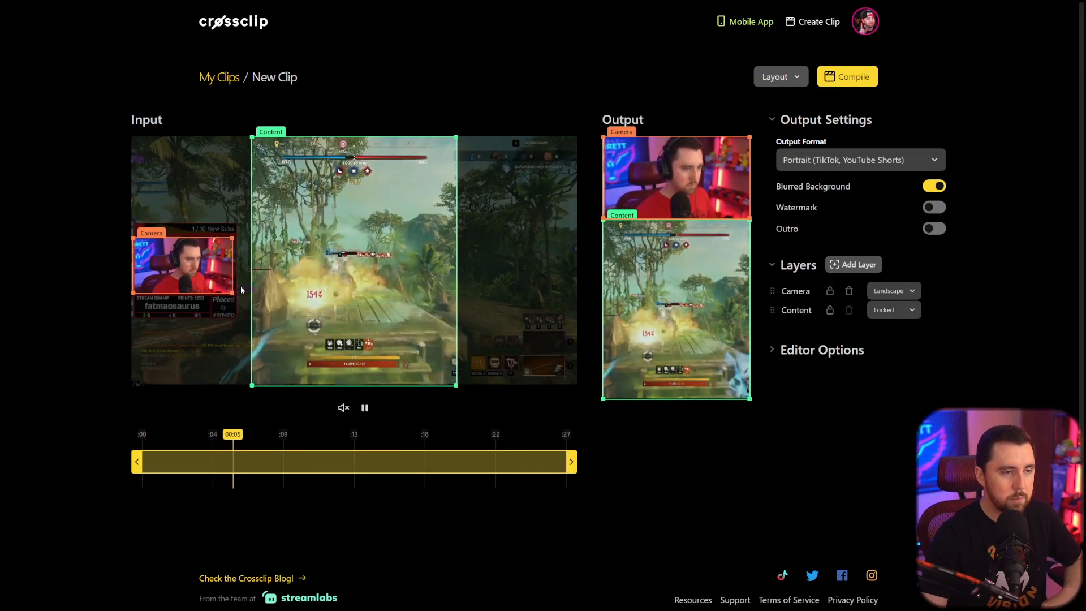
key(space)
drag(228, 276, 190, 263)
key(space)
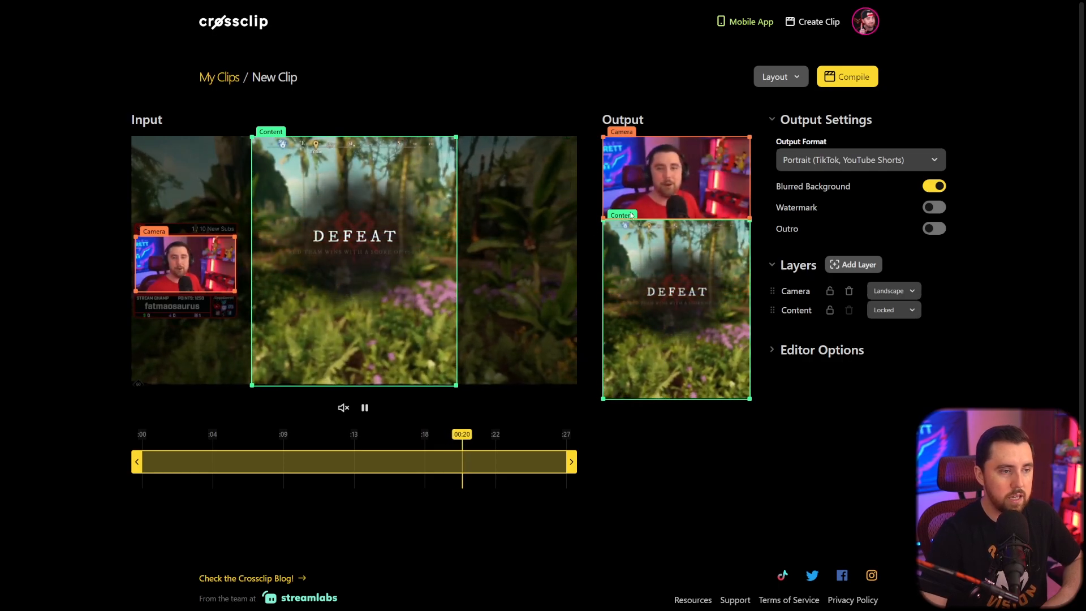
Expand Editor Options and turn off Show Output Borders.
click(772, 352)
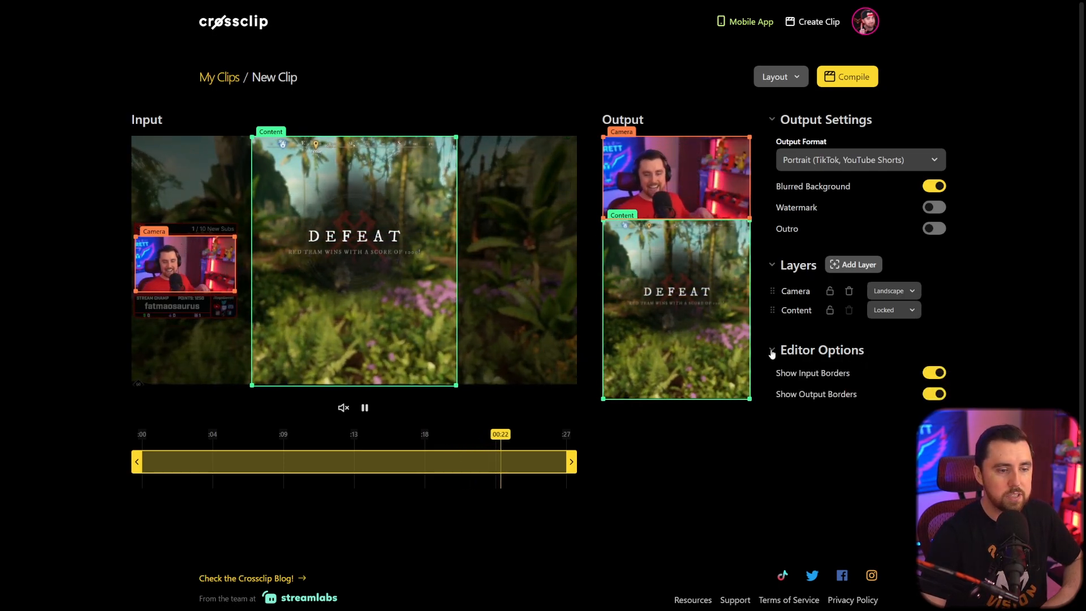
click(934, 393)
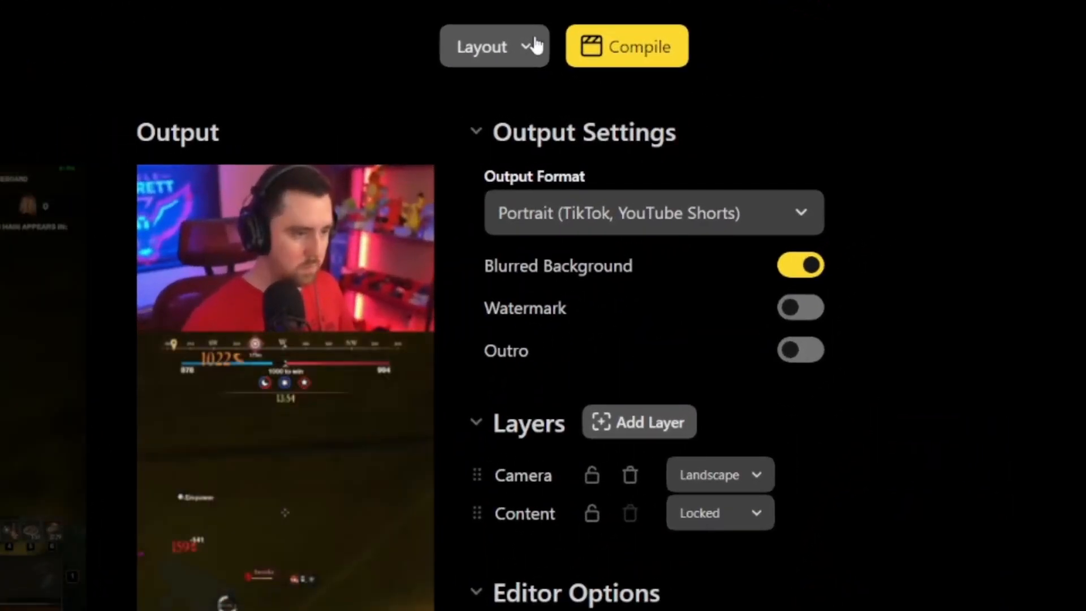
Load the saved Left Middle portrait layout from My Layouts.
click(668, 62)
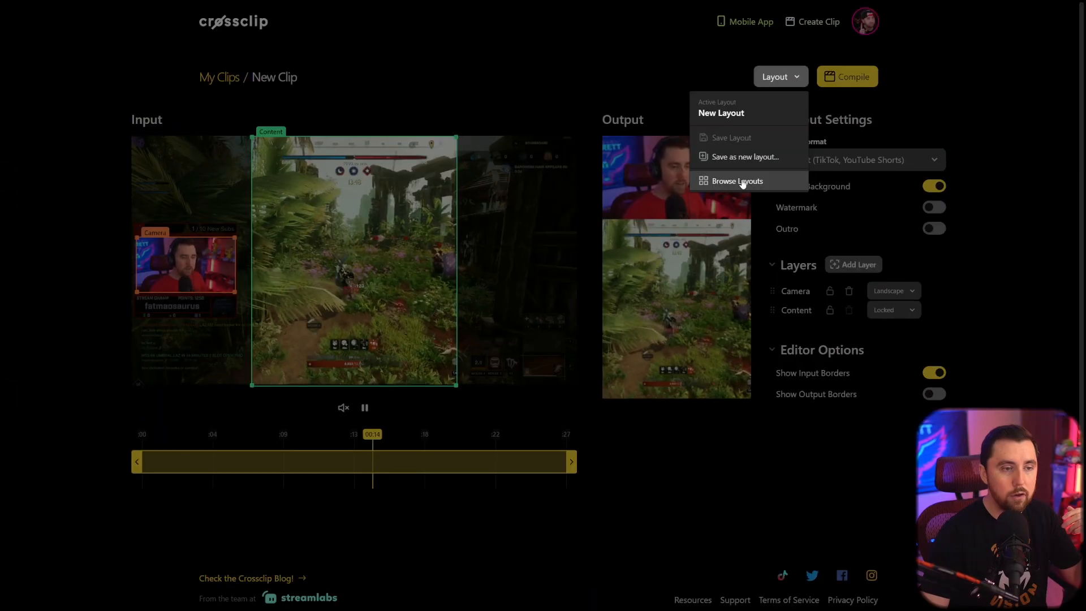
click(428, 254)
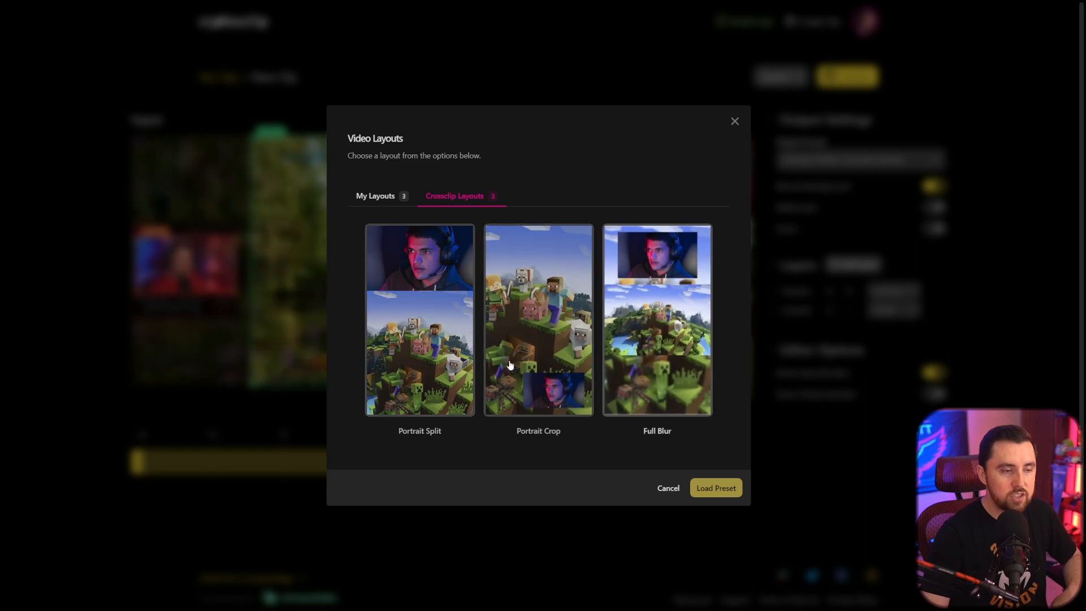
click(378, 196)
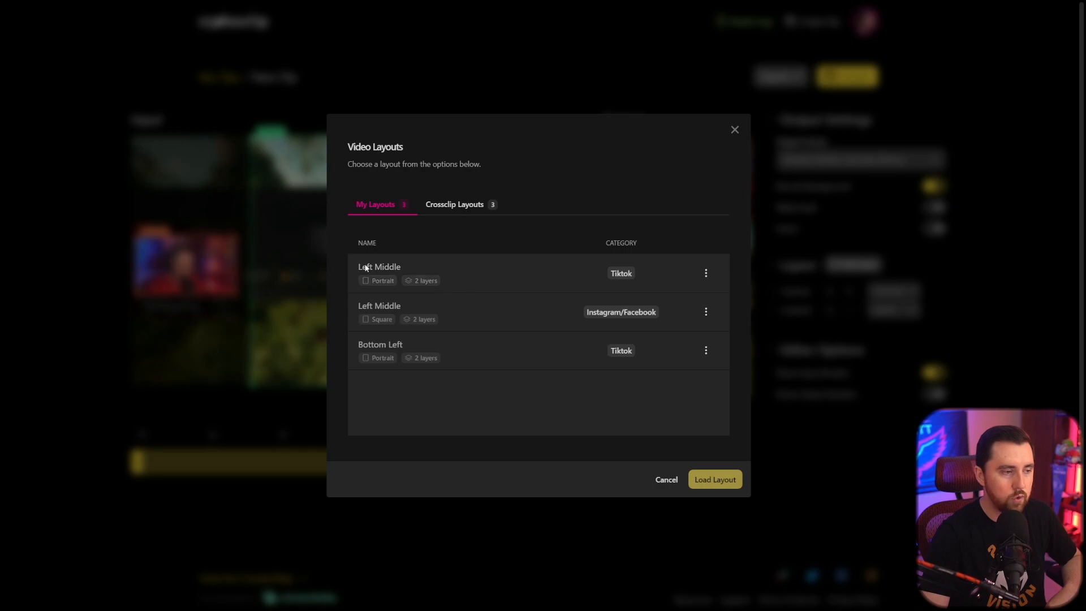
click(476, 276)
click(716, 480)
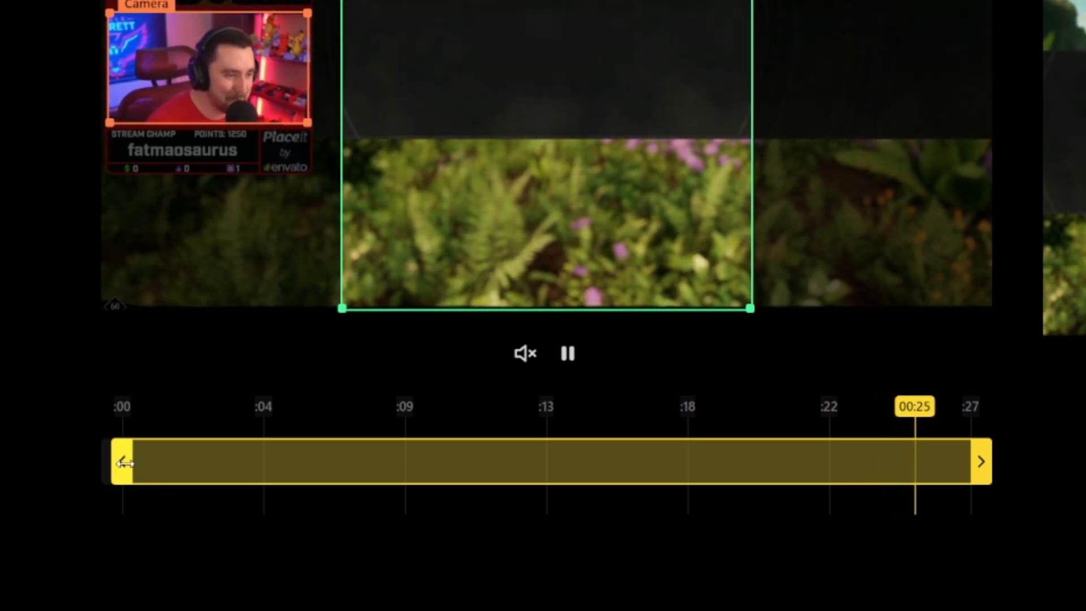
Try trimming the clip's start and end handles, then restore the full clip range.
drag(120, 463, 280, 461)
drag(982, 462, 924, 461)
drag(281, 462, 772, 470)
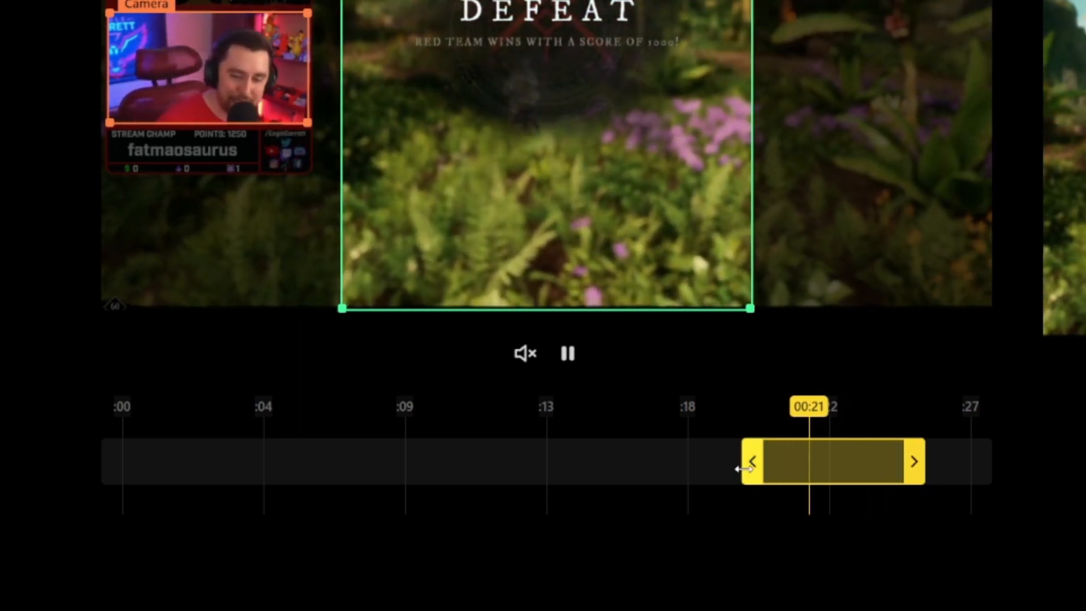
drag(753, 462, 111, 462)
drag(914, 462, 983, 462)
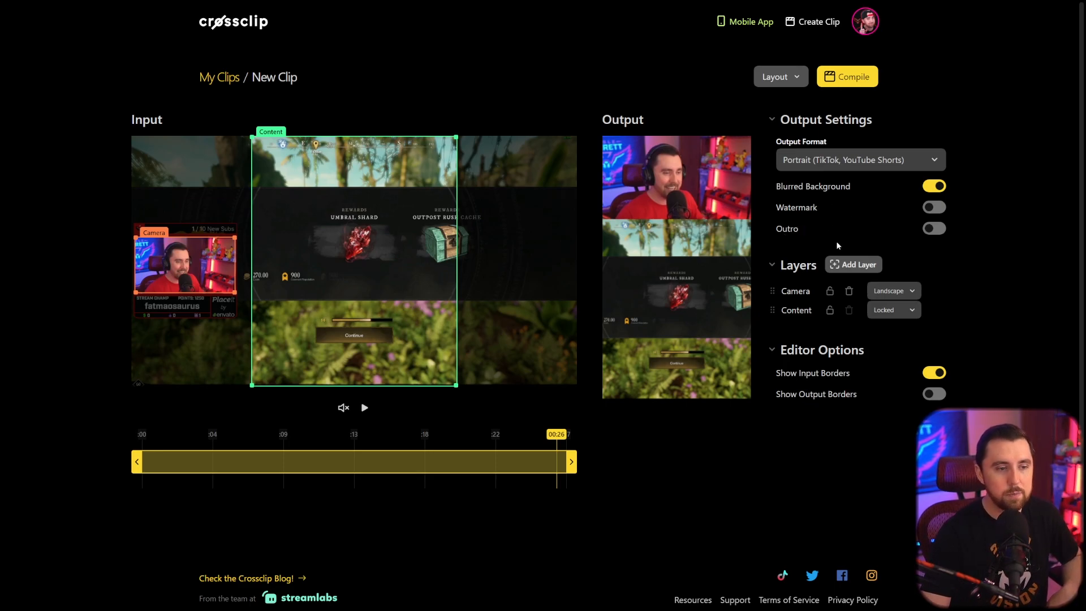
scroll(785, 225, down, 1)
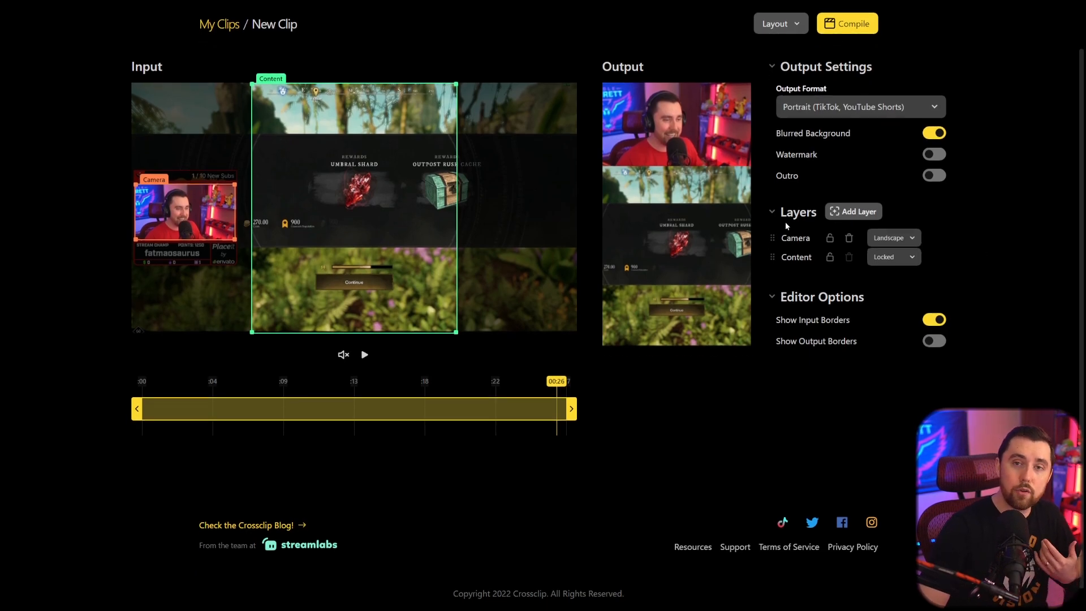
scroll(785, 224, up, 1)
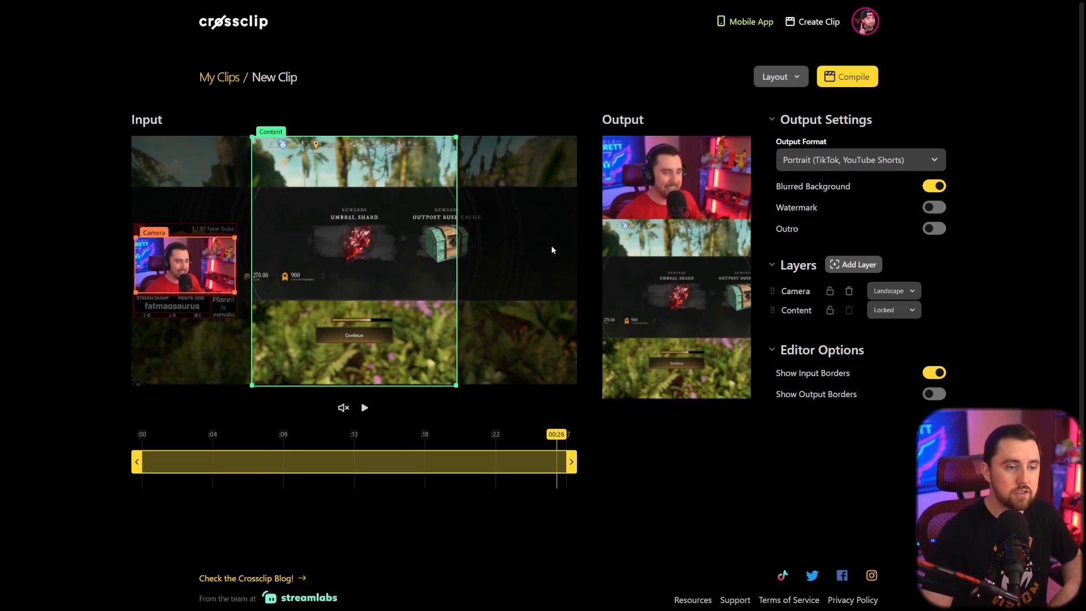
Add a new layer, resize its input box over the gameplay, and reposition it in the output preview.
click(859, 266)
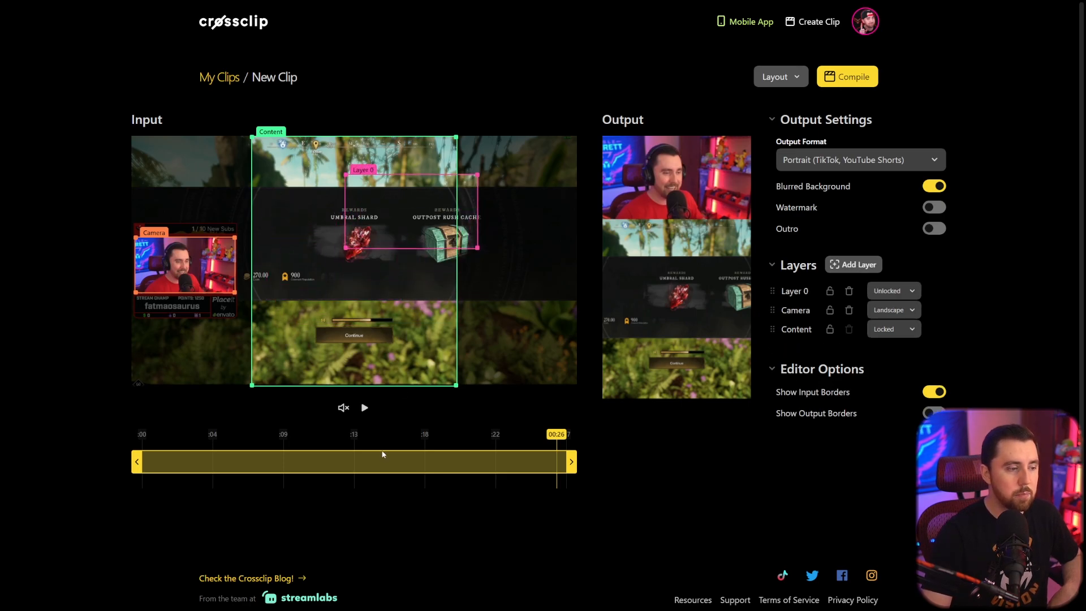
drag(408, 216, 396, 181)
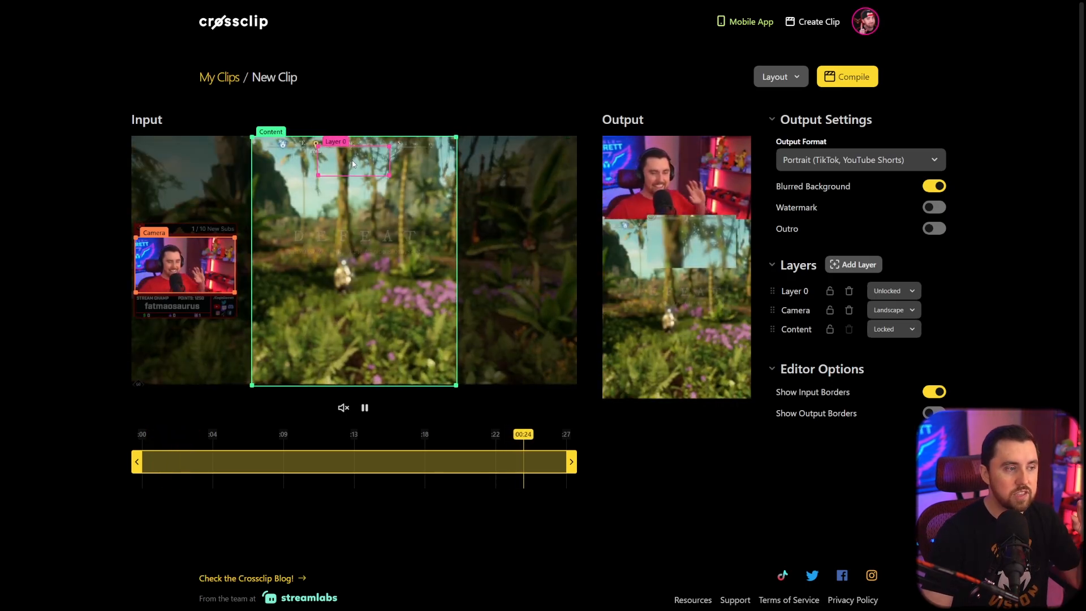
drag(353, 164, 347, 187)
drag(425, 217, 359, 248)
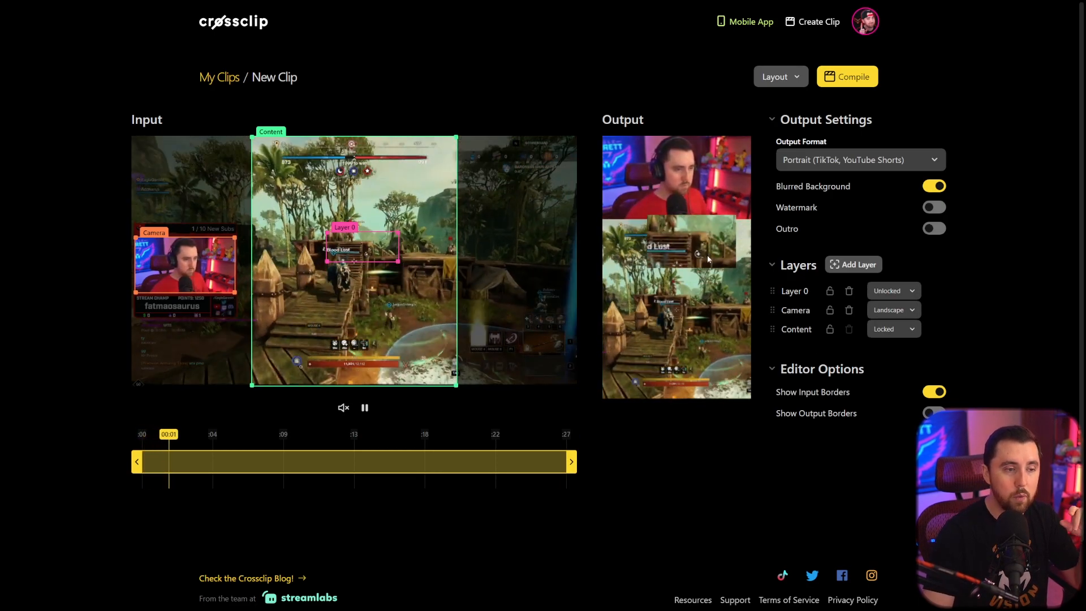
click(934, 413)
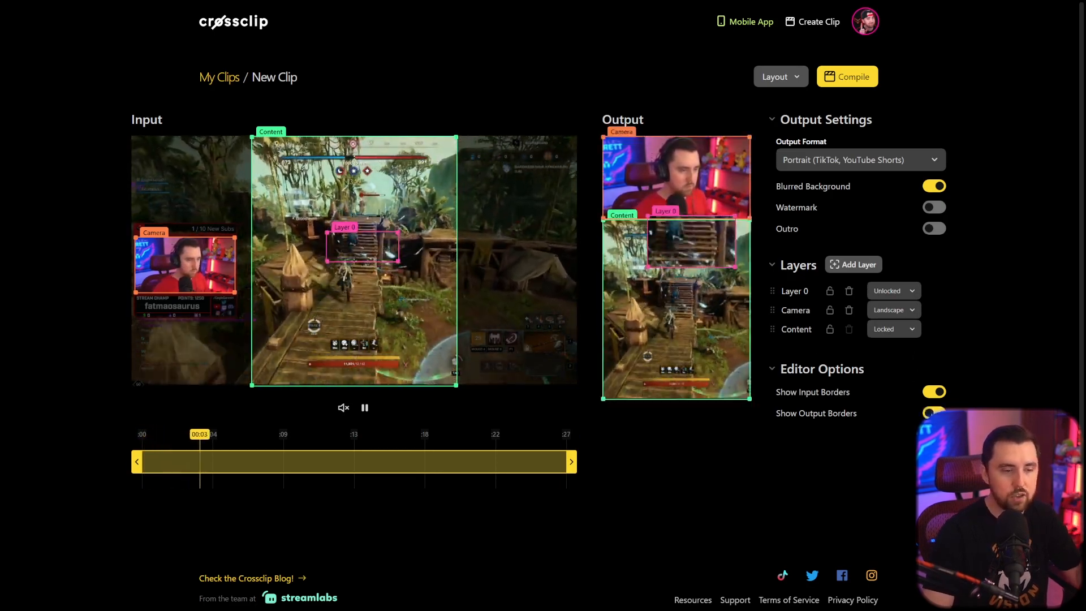
drag(694, 240, 665, 281)
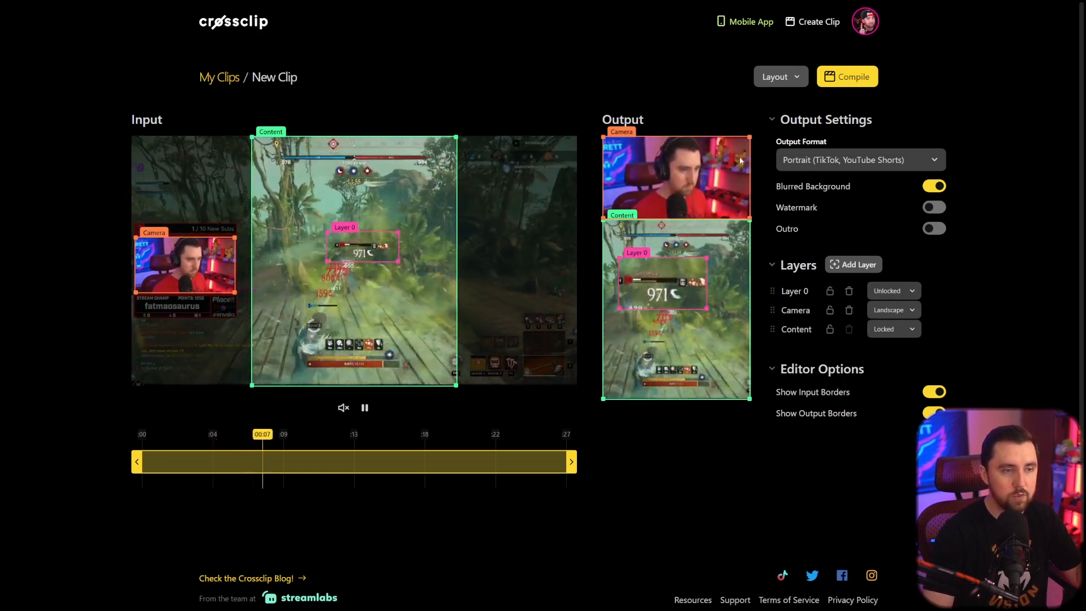
drag(658, 310, 687, 250)
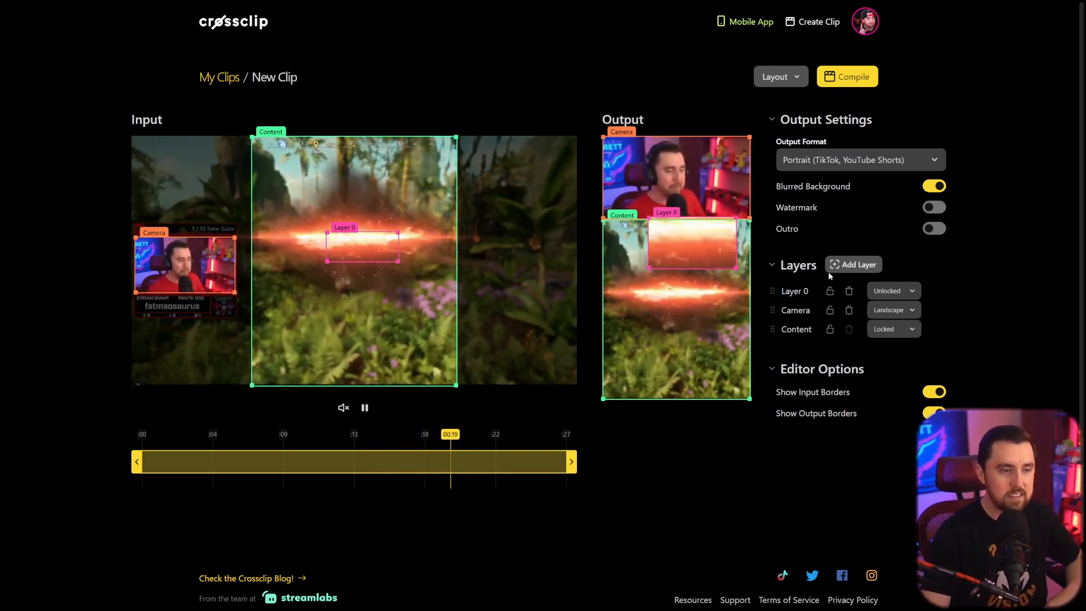
drag(677, 248, 688, 252)
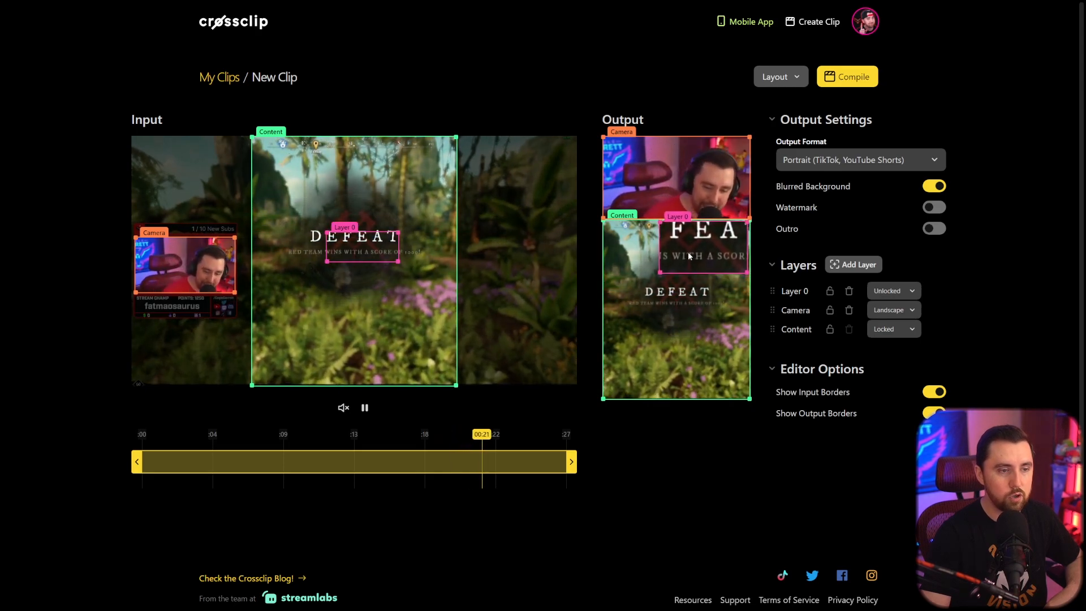
Move Layer 0 toward the gameplay's top-right corner while toggling the border displays, then delete the layer.
click(934, 392)
click(934, 412)
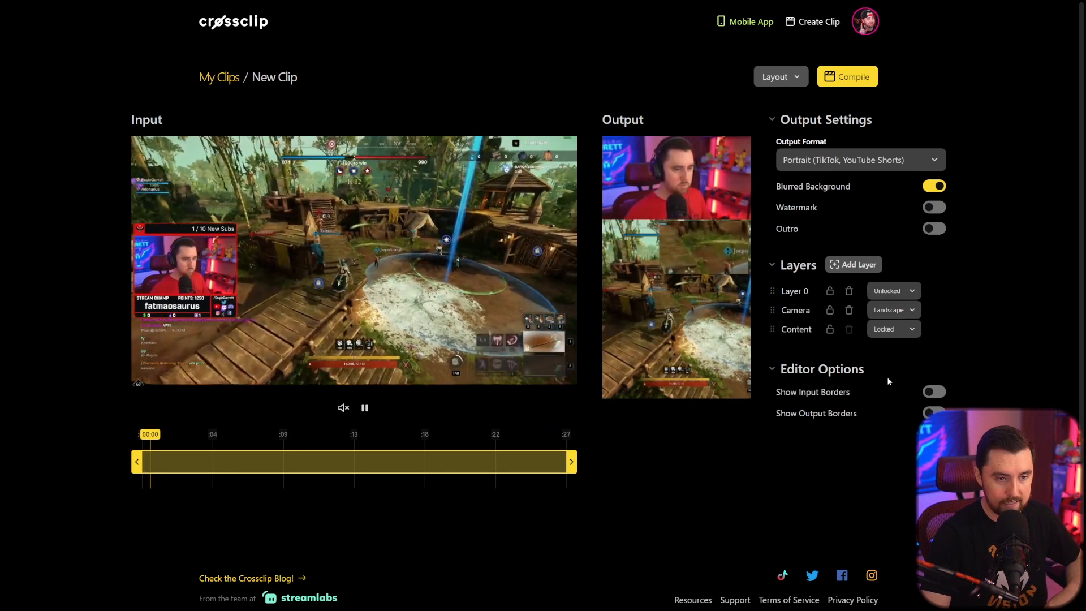
click(934, 391)
drag(371, 235, 417, 175)
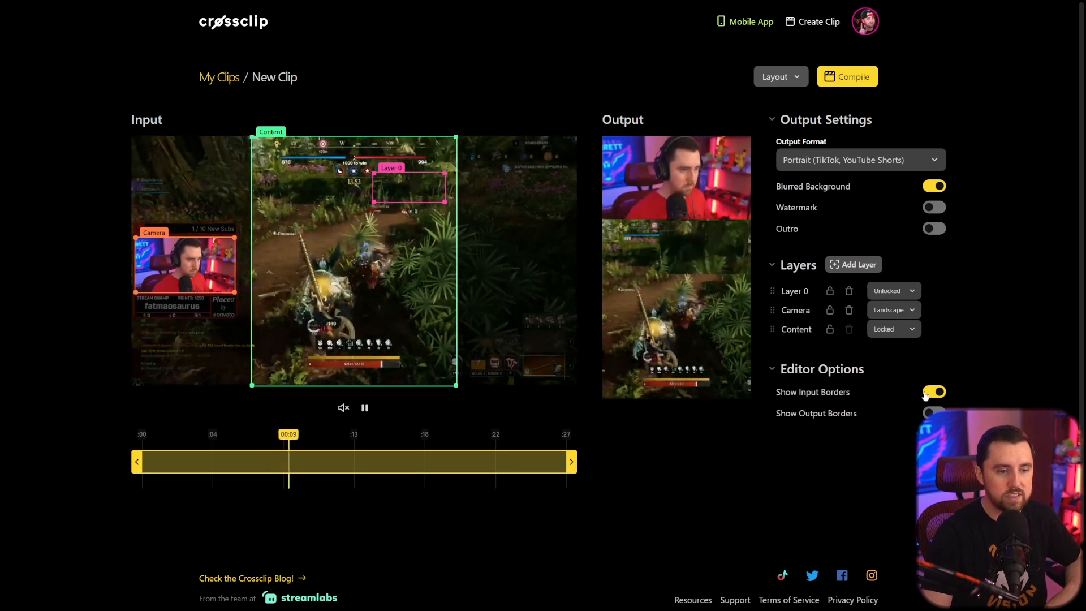
click(777, 416)
drag(711, 253, 713, 227)
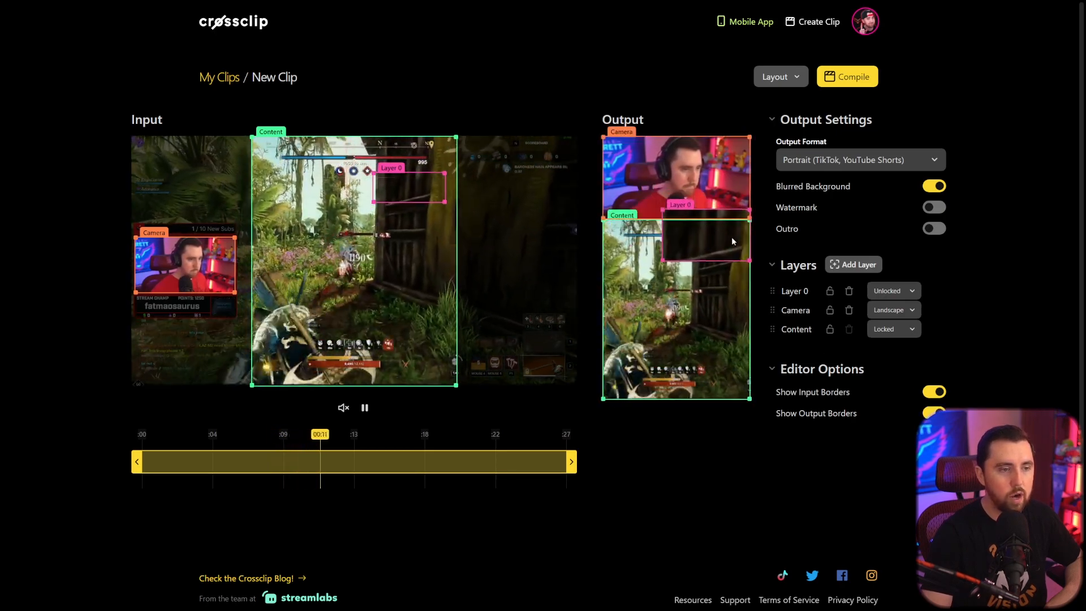
click(935, 412)
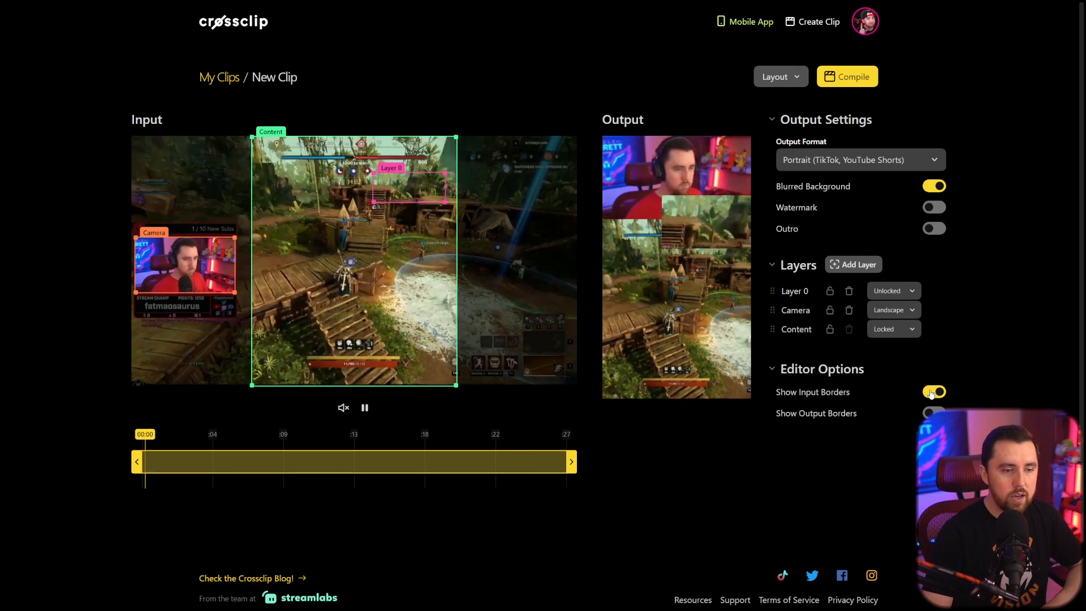
click(848, 291)
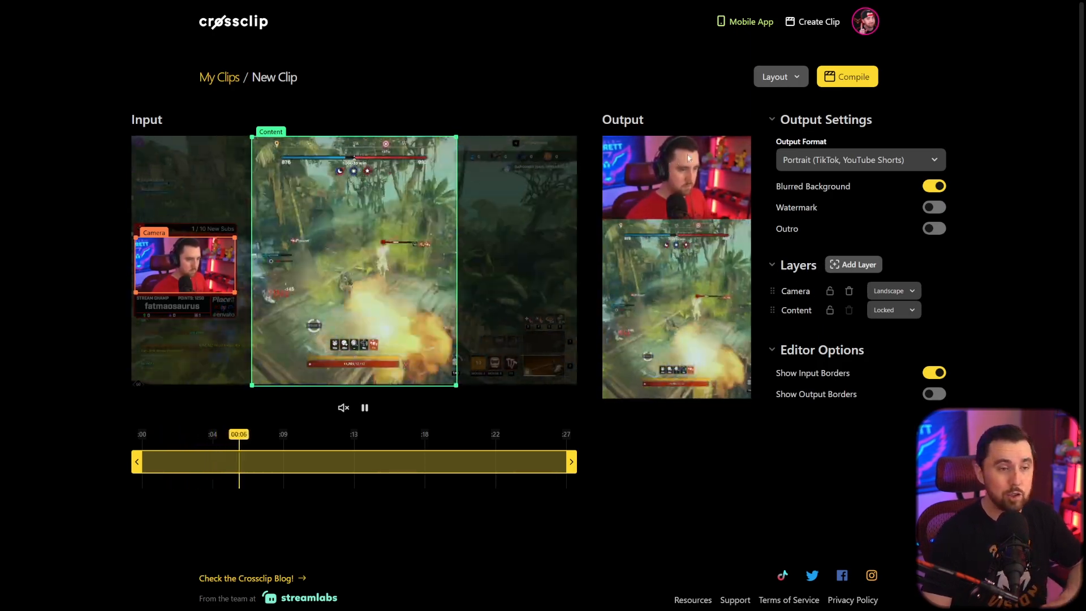
Start compiling the clip and title it Can't Get Away From My Hatchet.
click(847, 76)
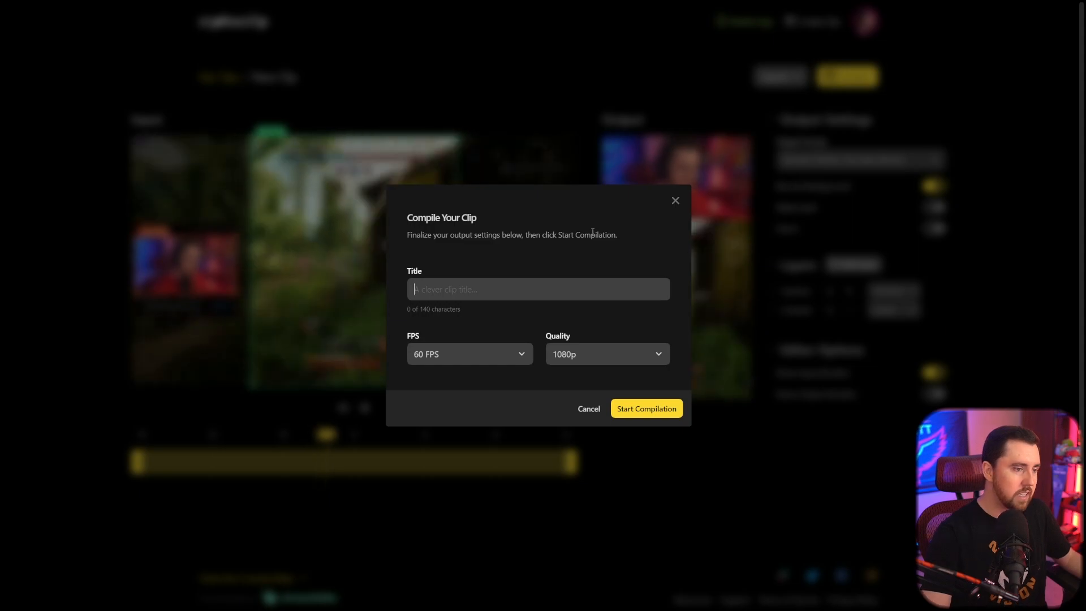
text(Can)
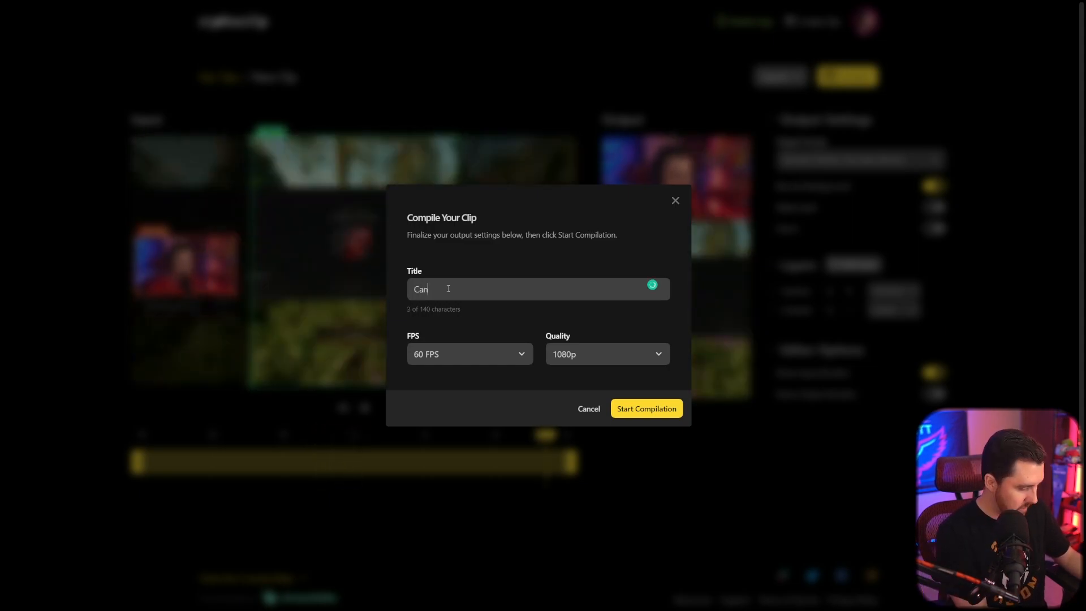
text('t Get Awa)
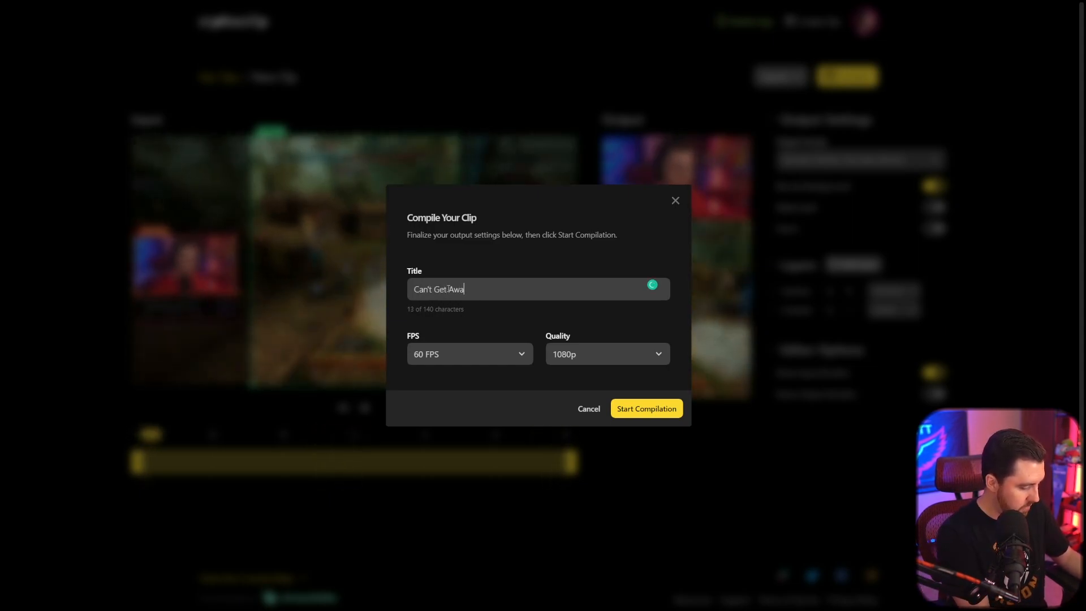
text(y From My Hatchet)
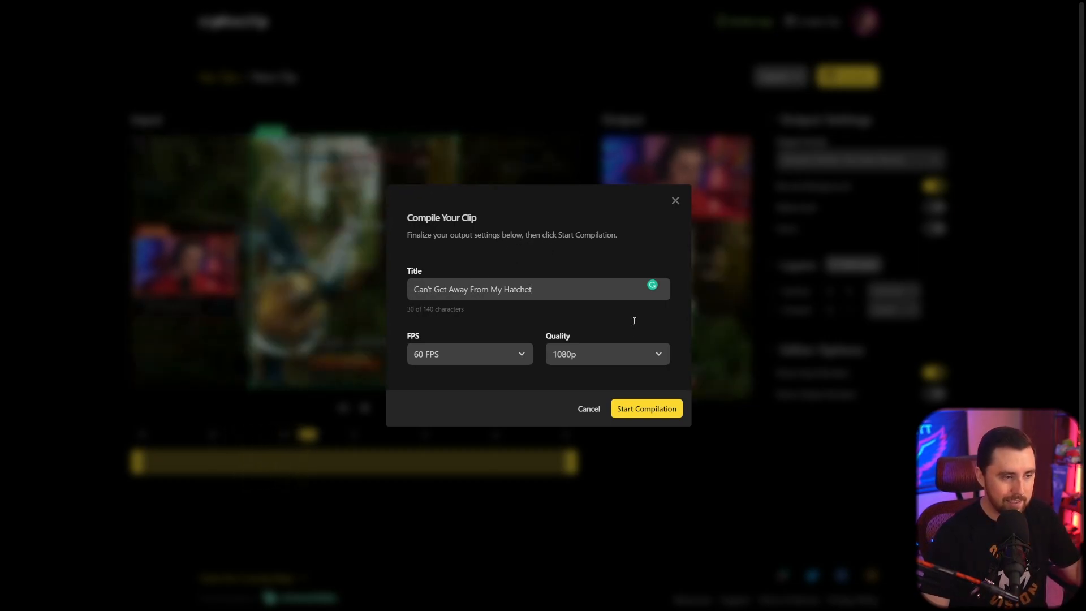
Compile the clip with 60 FPS and 1080p quality.
click(492, 356)
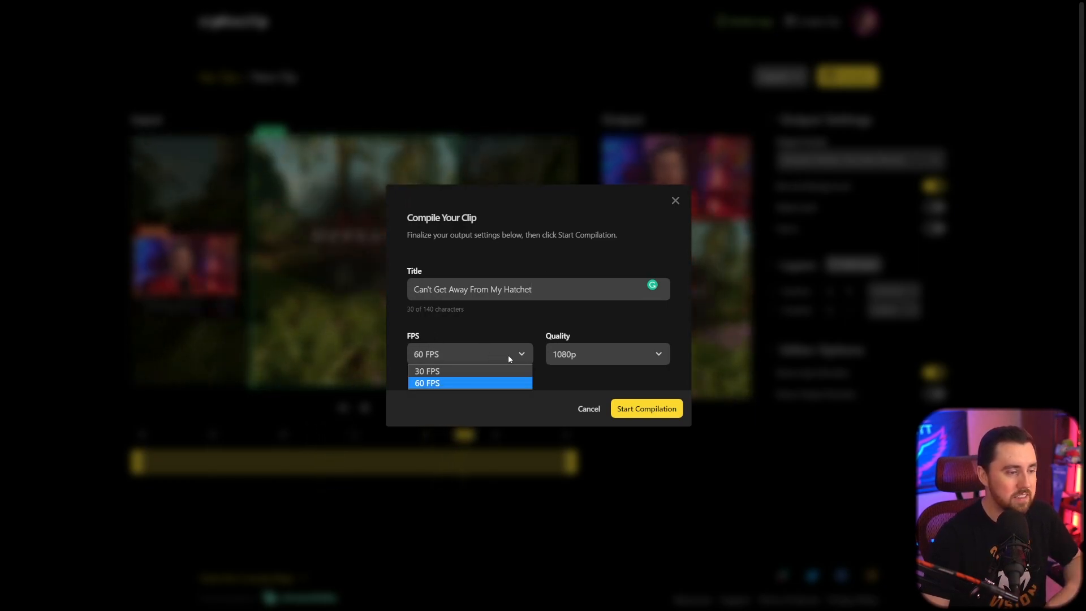
click(434, 382)
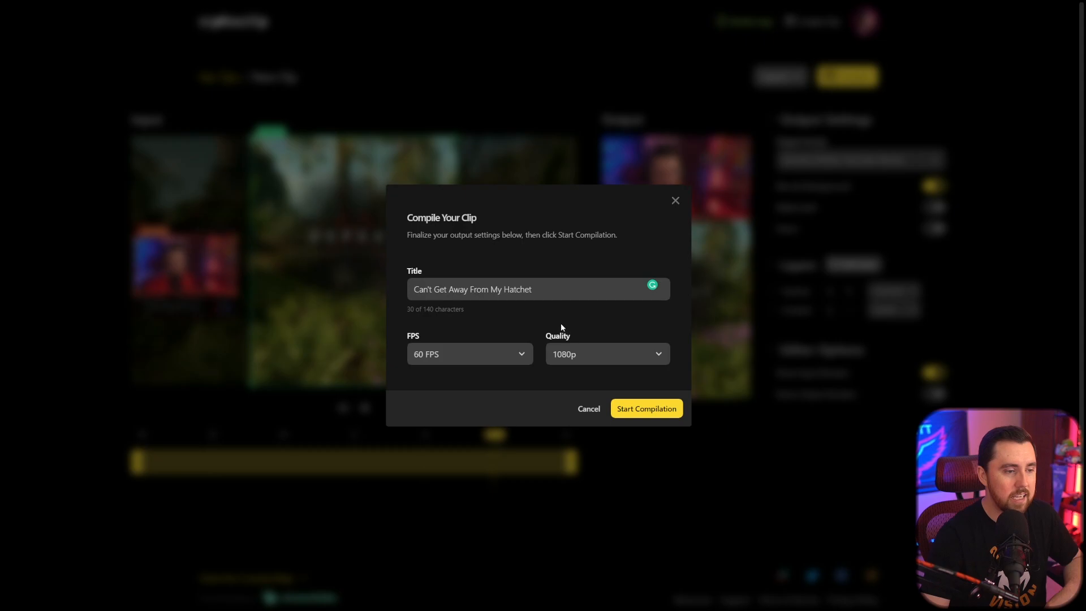
click(630, 356)
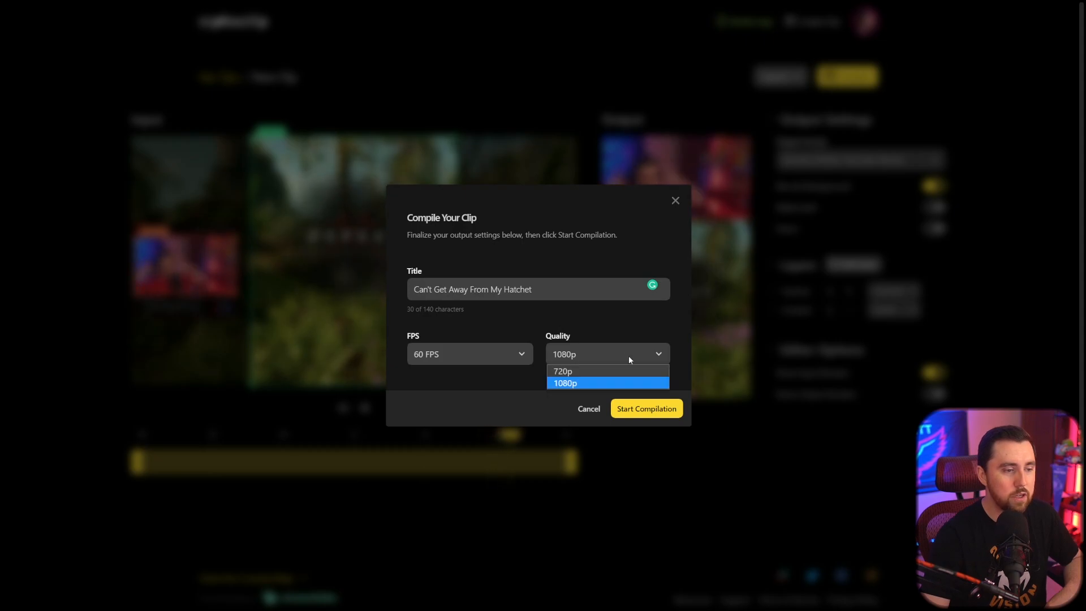
click(627, 312)
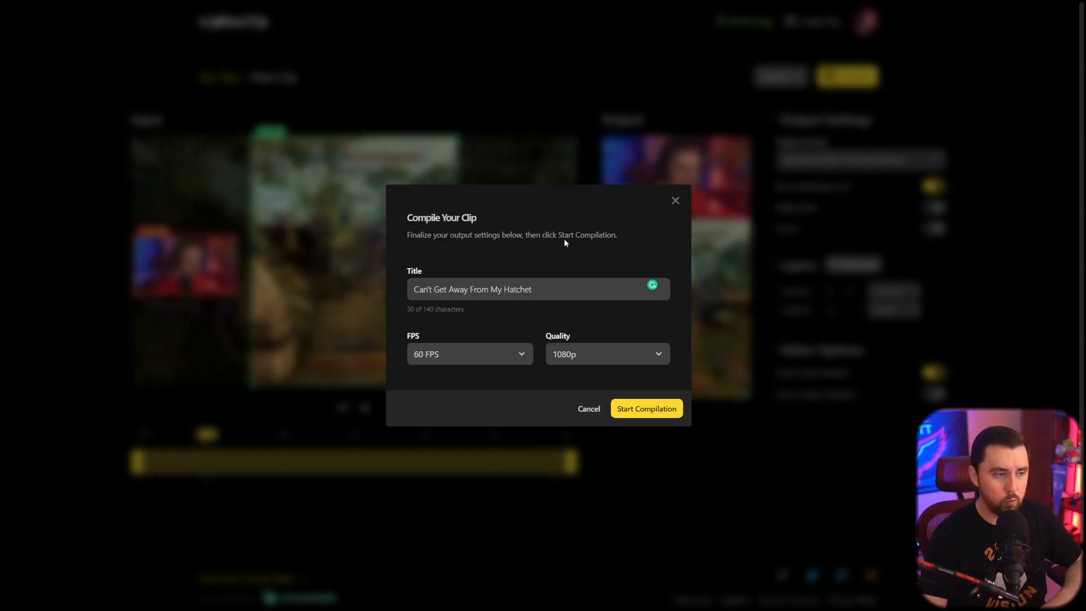
click(661, 409)
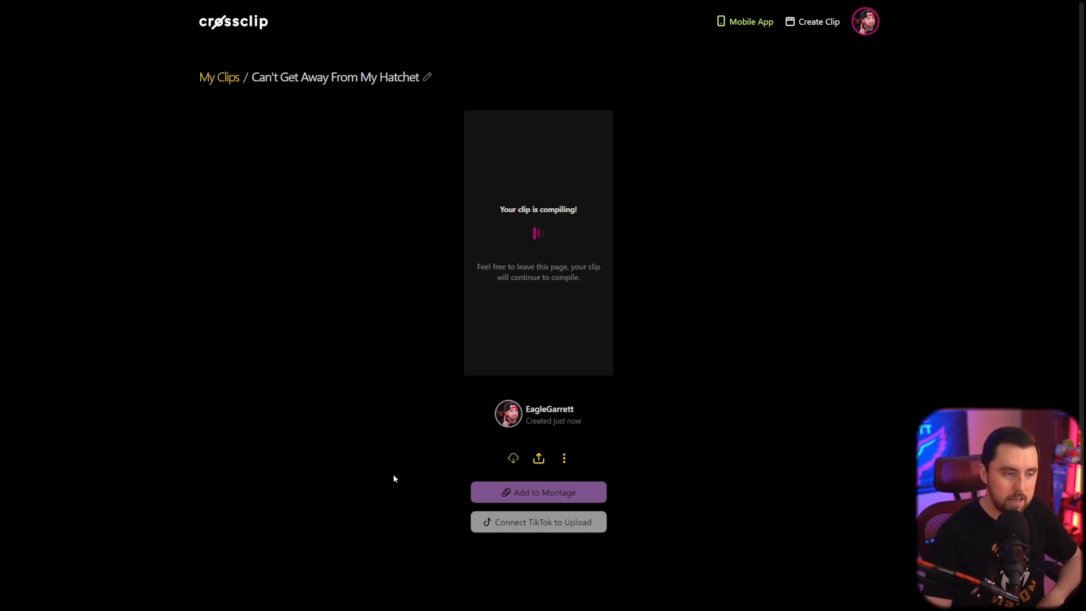
Download the compiled clip, saving it as can-t-get-away-from-my-hatchet.mp4 in the Clips > TikTok Videos folder.
scroll(419, 354, down, 3)
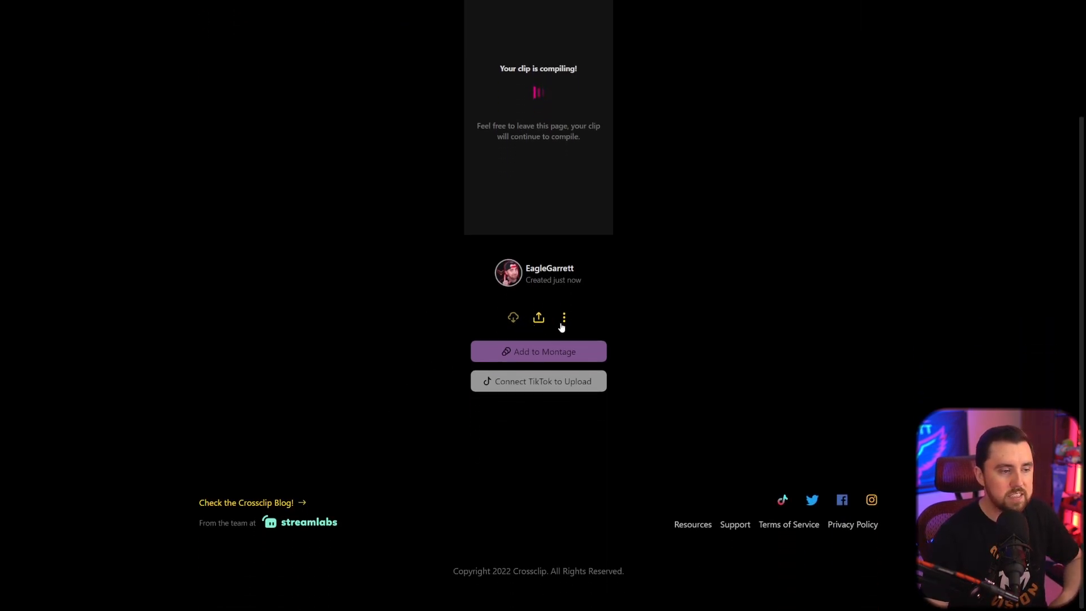
click(564, 317)
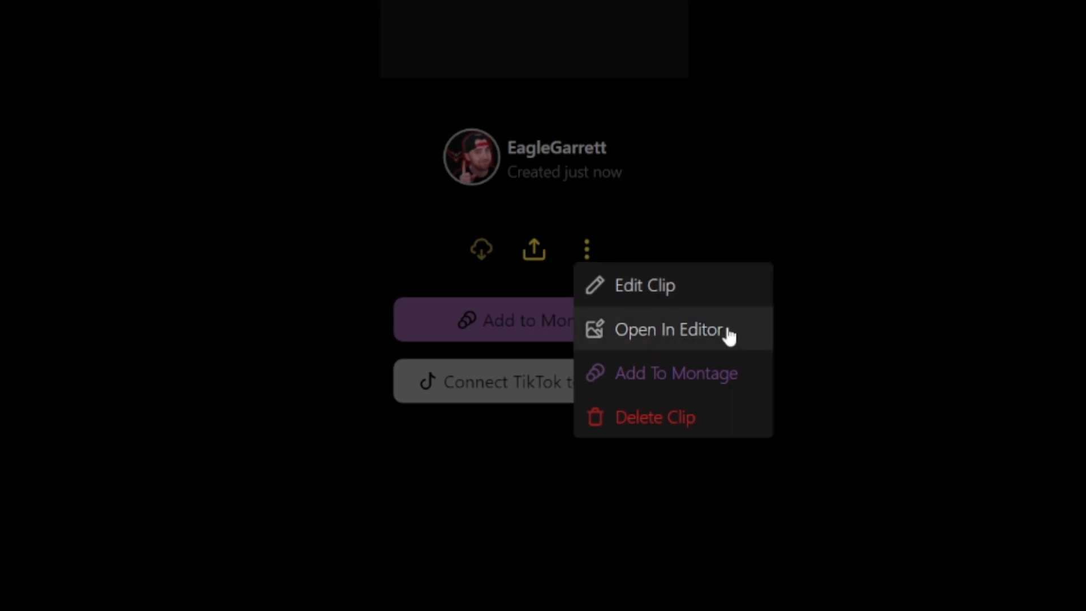
click(1026, 338)
scroll(736, 385, up, 2)
scroll(518, 439, down, 1)
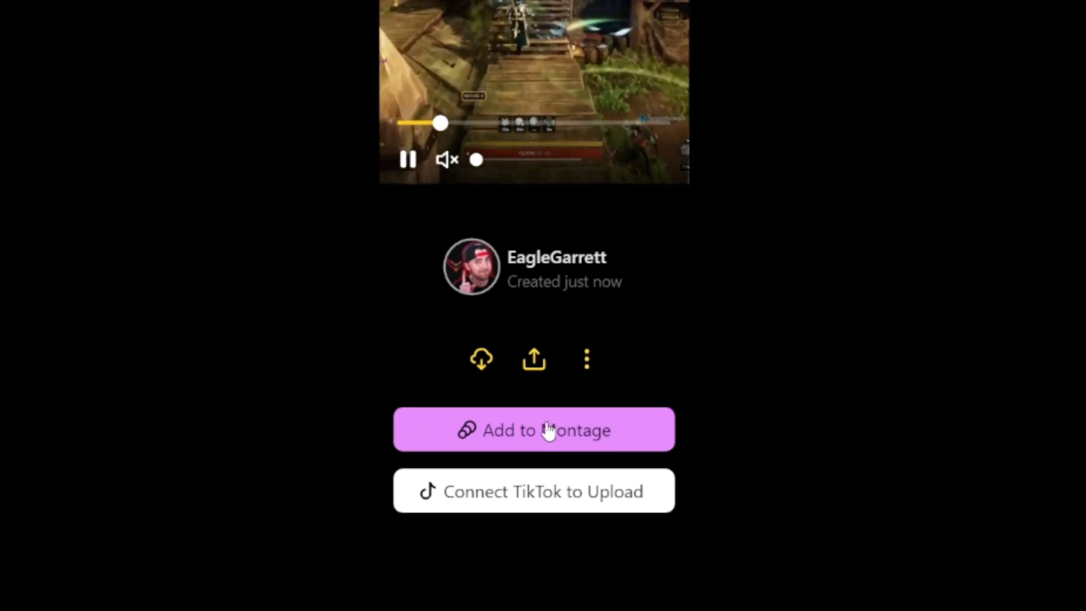
scroll(255, 509, up, 3)
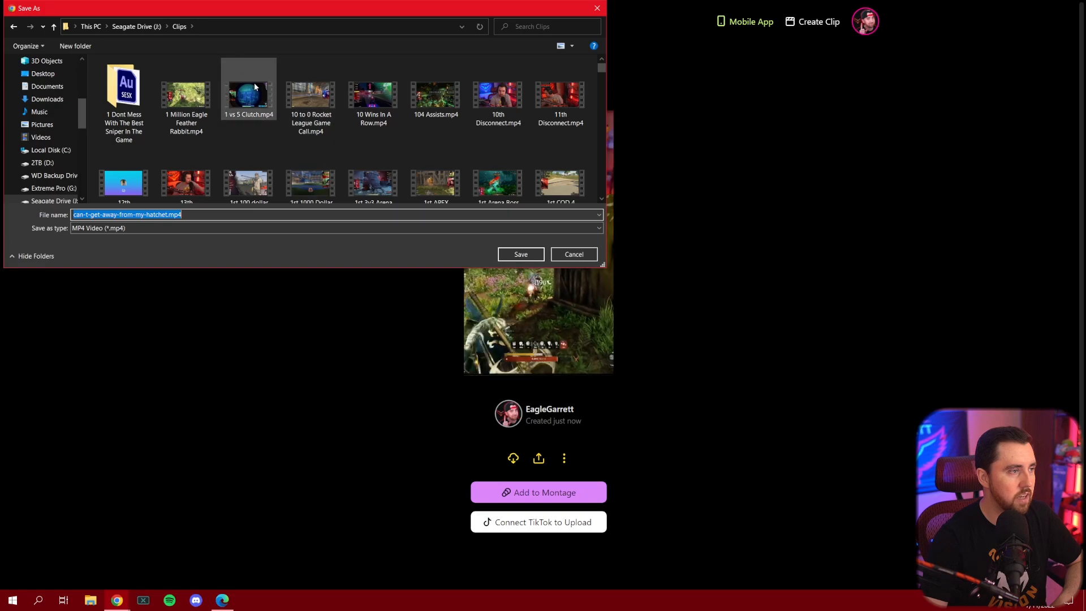
click(157, 28)
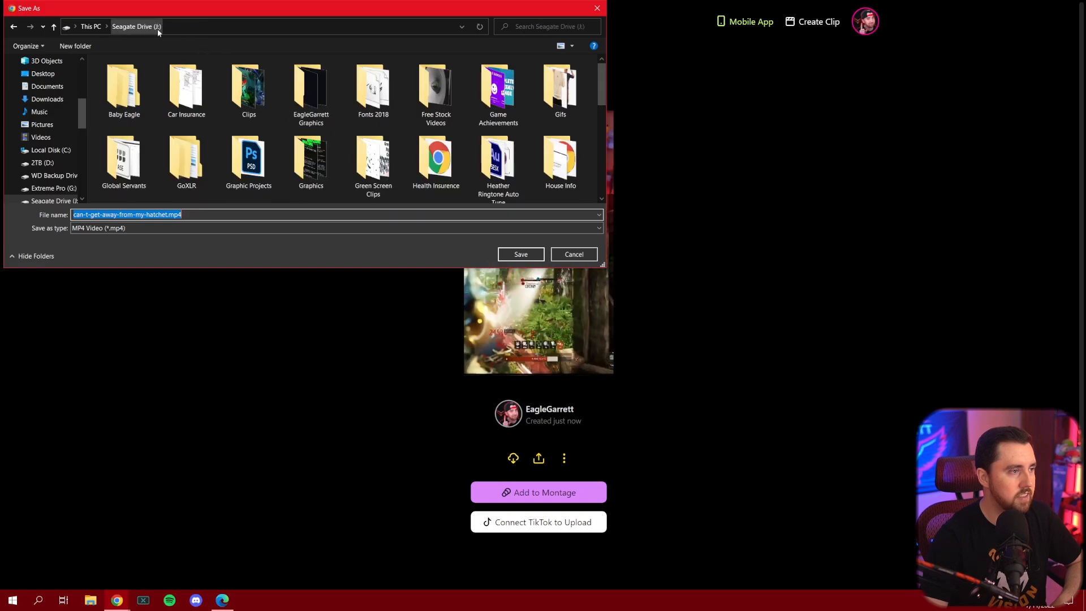
double_click(249, 91)
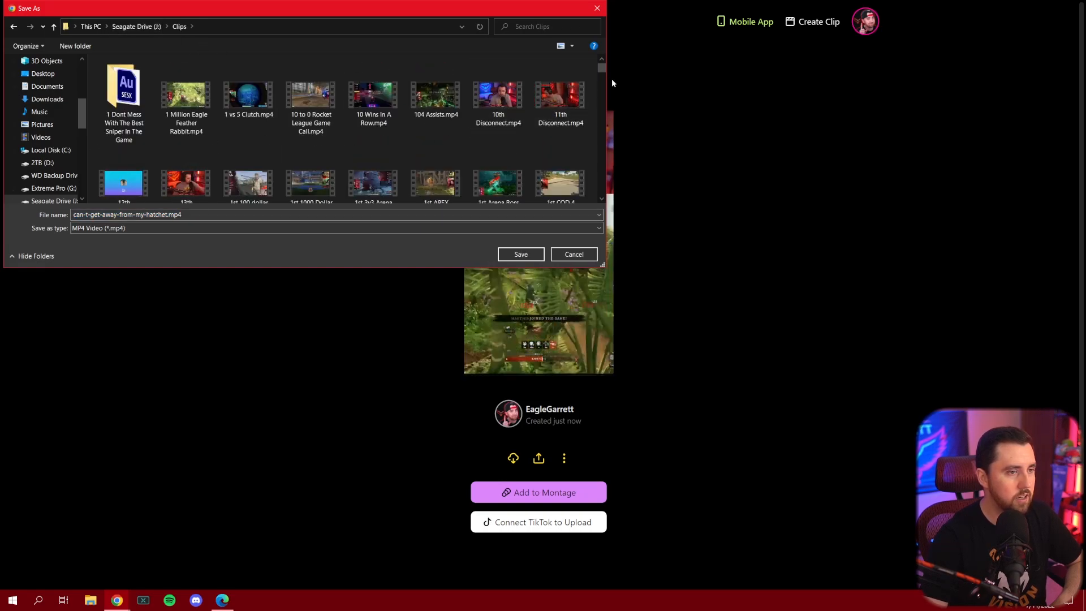
double_click(324, 90)
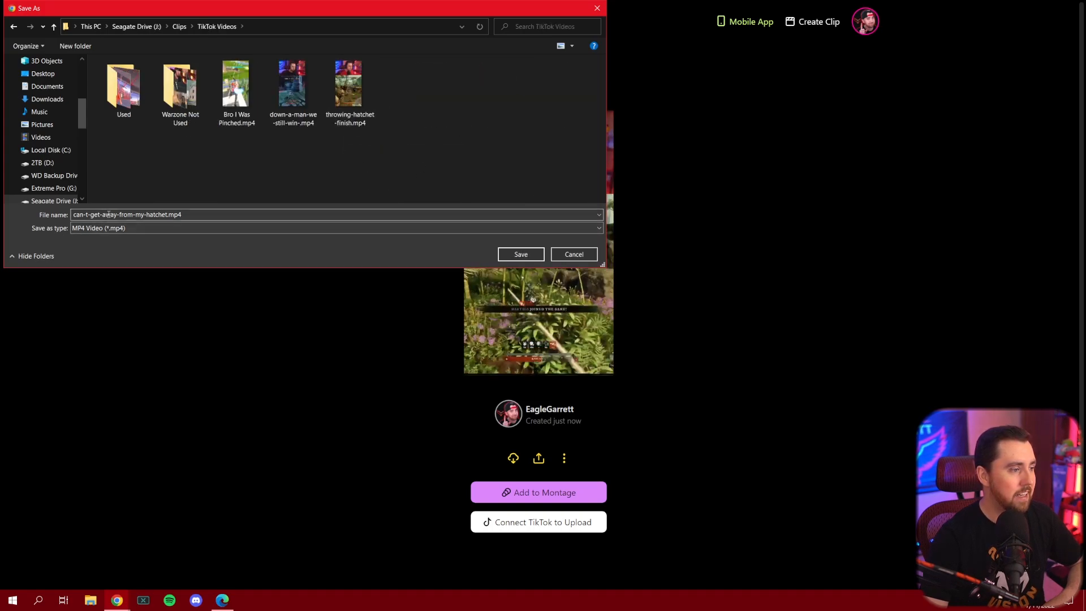
click(521, 255)
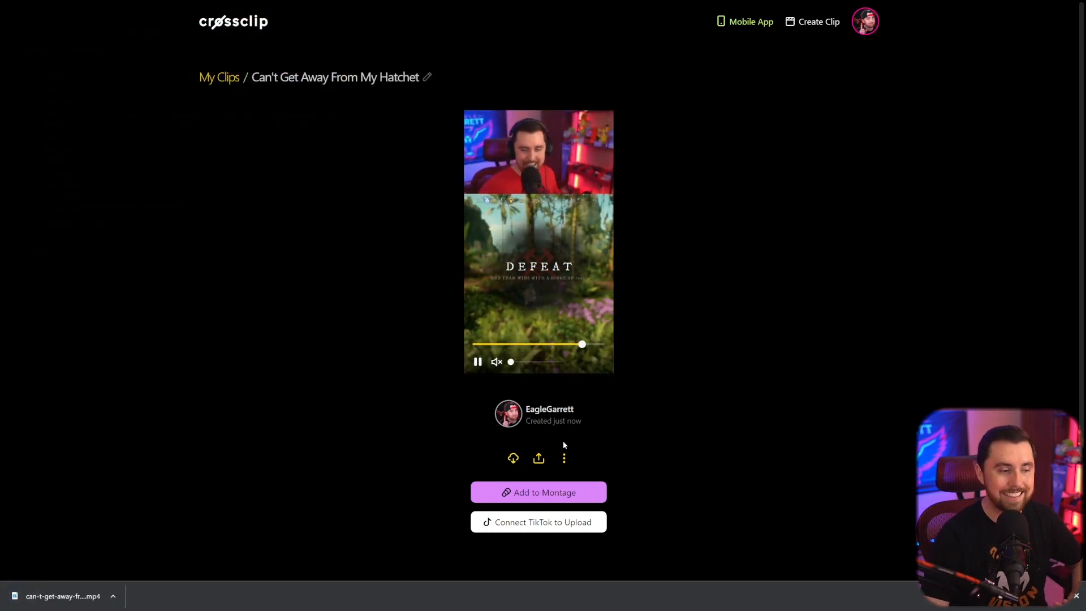
Open the compiled clip's share options.
click(537, 460)
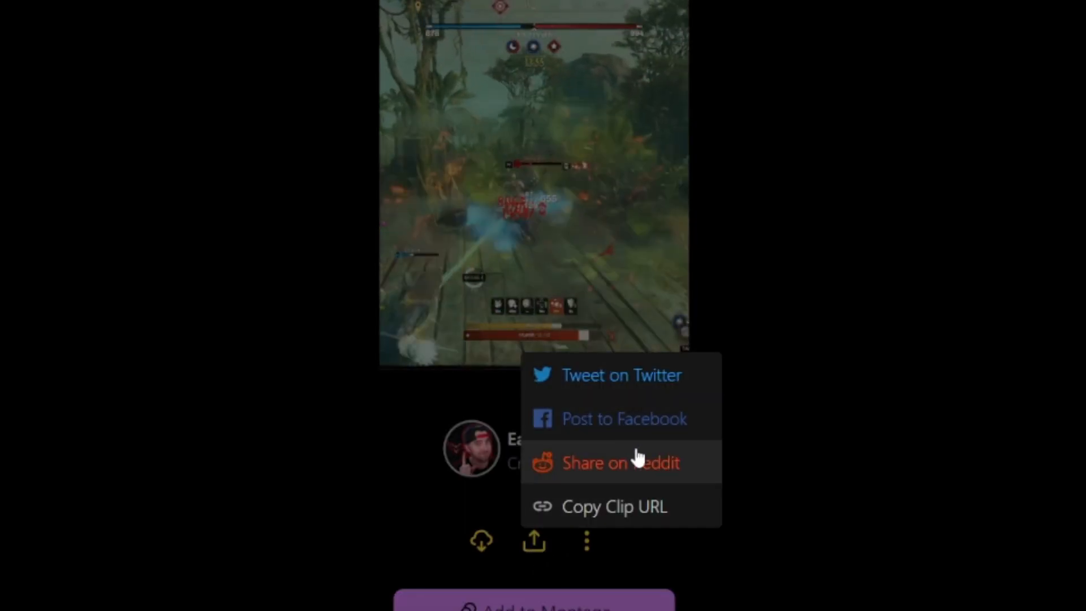
click(184, 532)
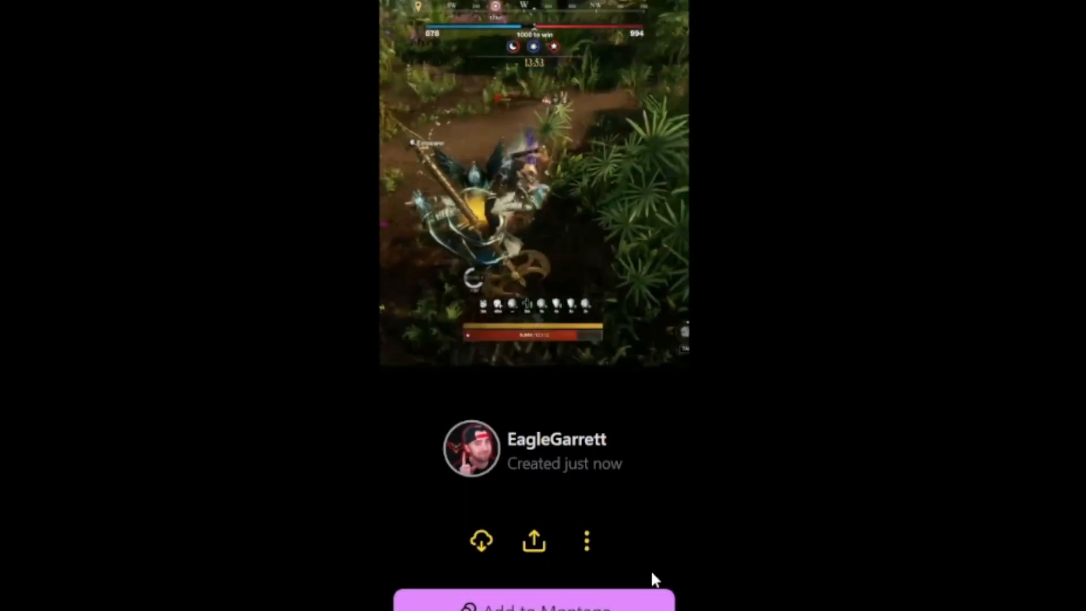
scroll(645, 408, down, 3)
scroll(645, 407, up, 2)
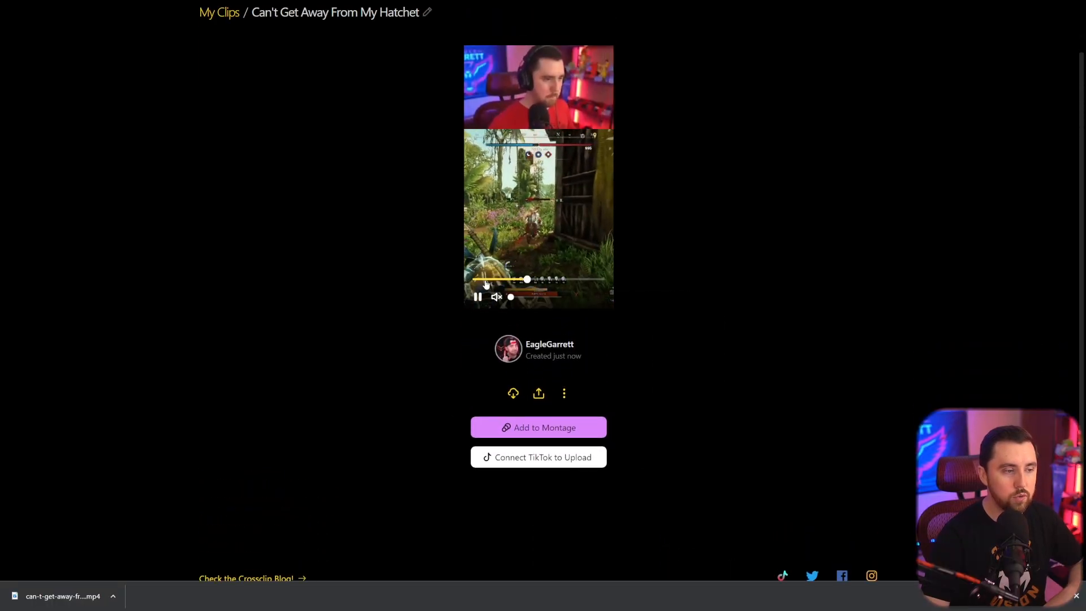
Start a clip montage and add the second clip from your clips to it.
click(557, 432)
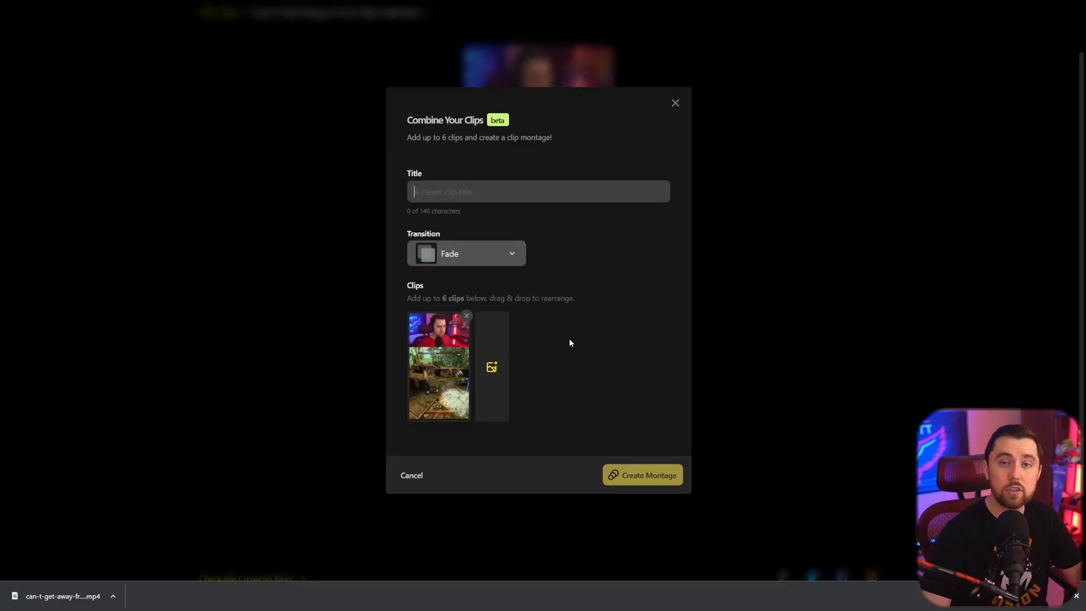
click(497, 371)
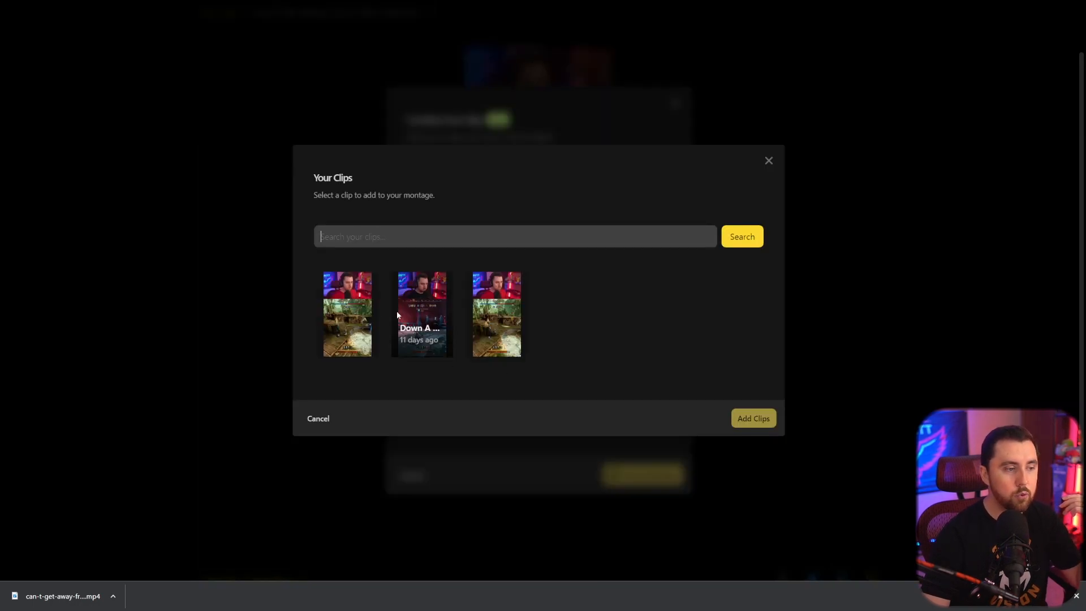
click(422, 310)
click(758, 419)
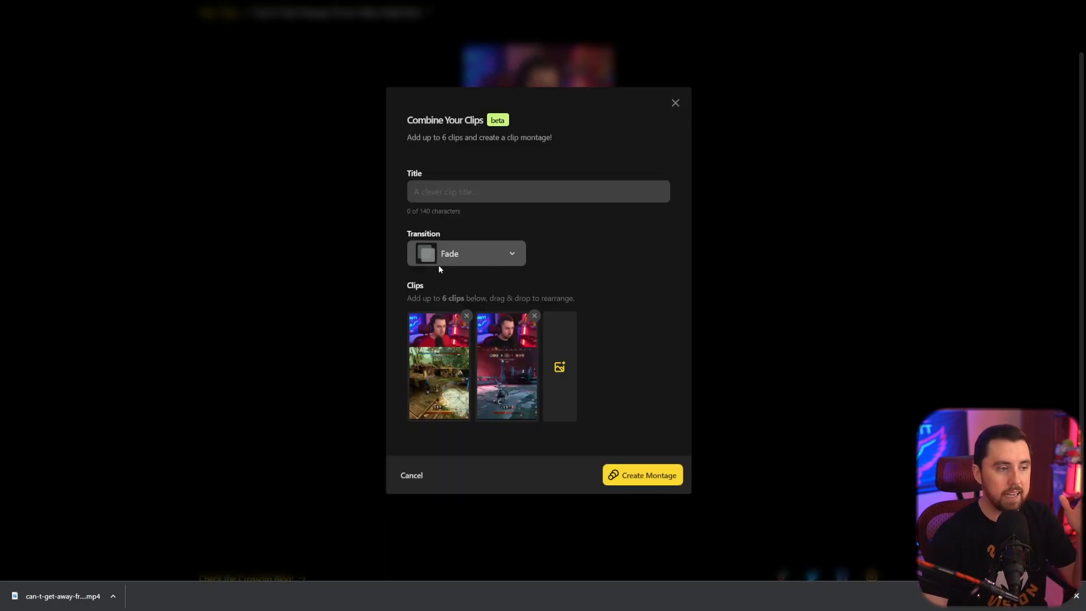
Browse the montage transition options, then cancel the montage.
click(462, 255)
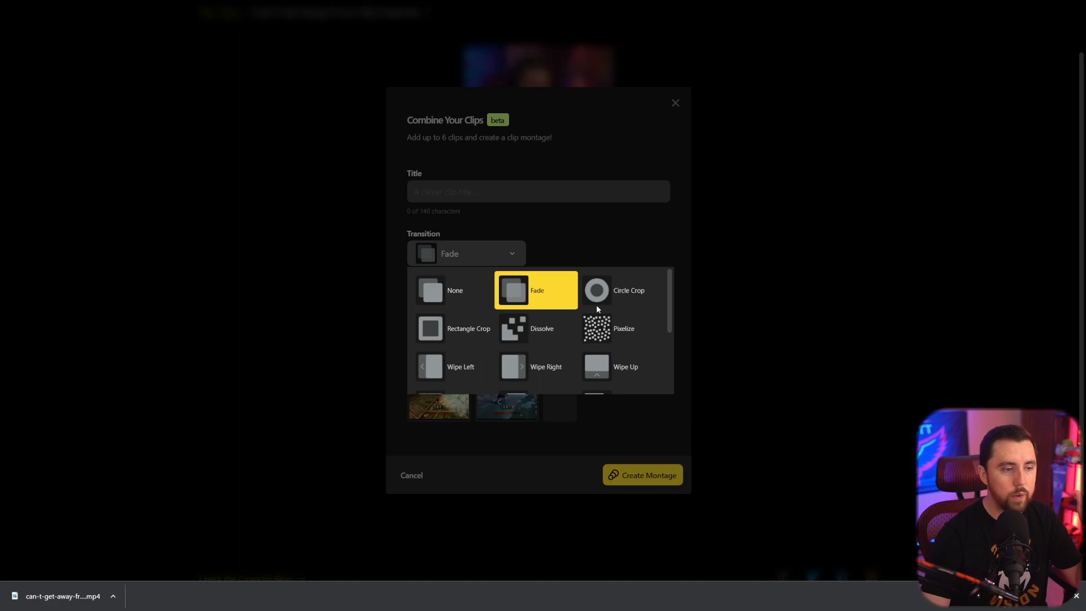
scroll(628, 322, down, 2)
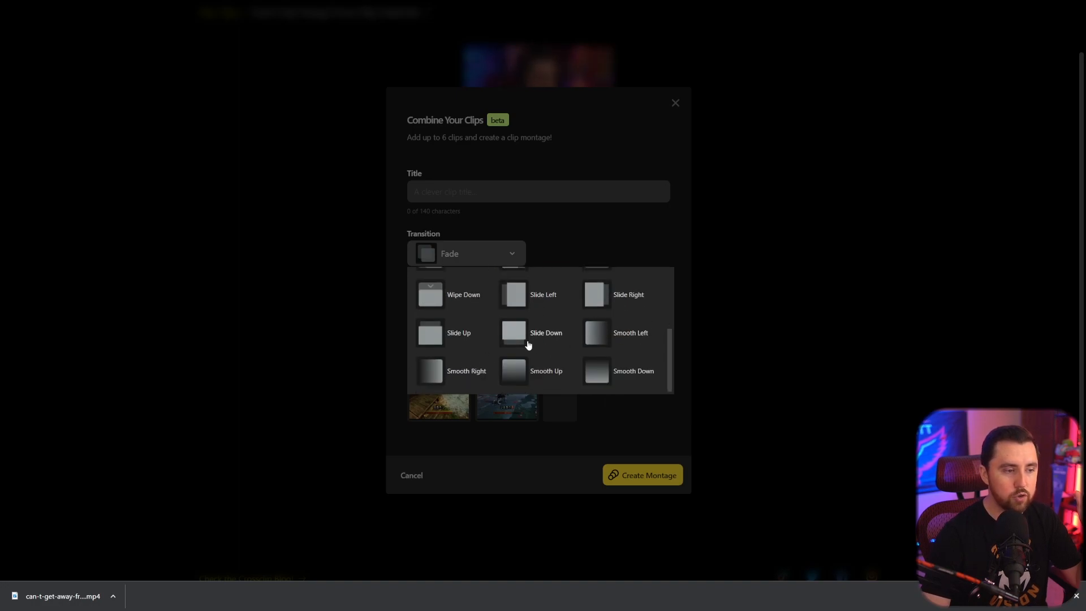
scroll(527, 347, up, 3)
click(617, 231)
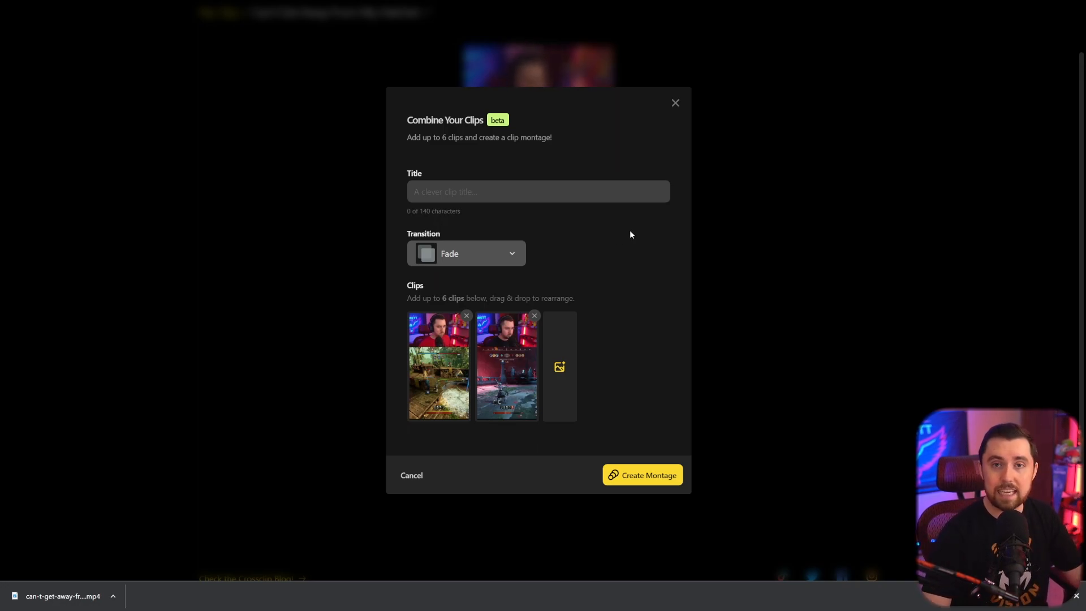
click(412, 476)
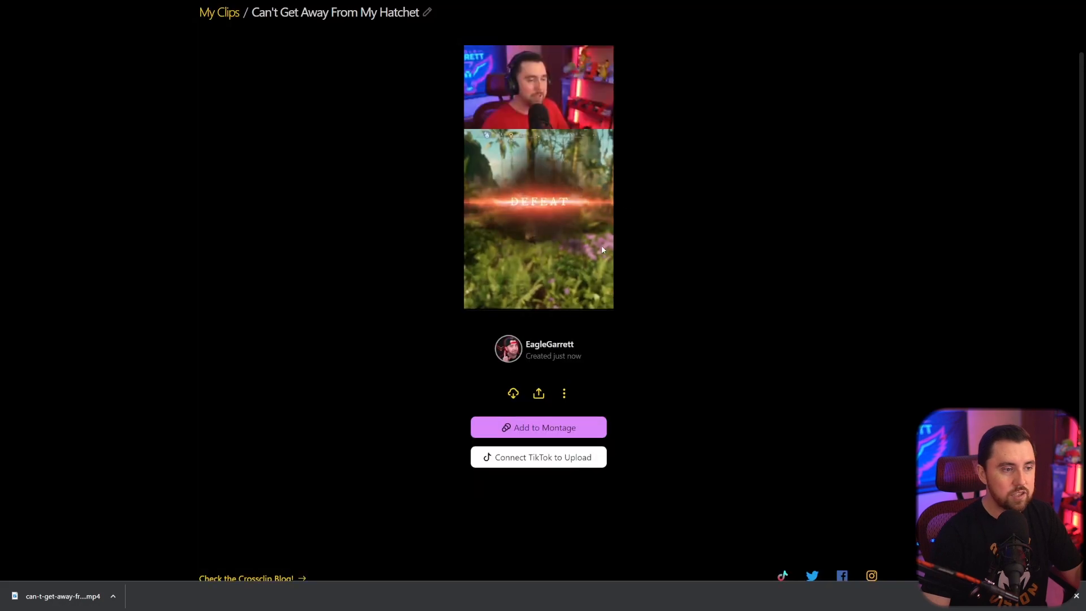
Go back to the home page and open My Clips from the account menu.
scroll(736, 327, up, 1)
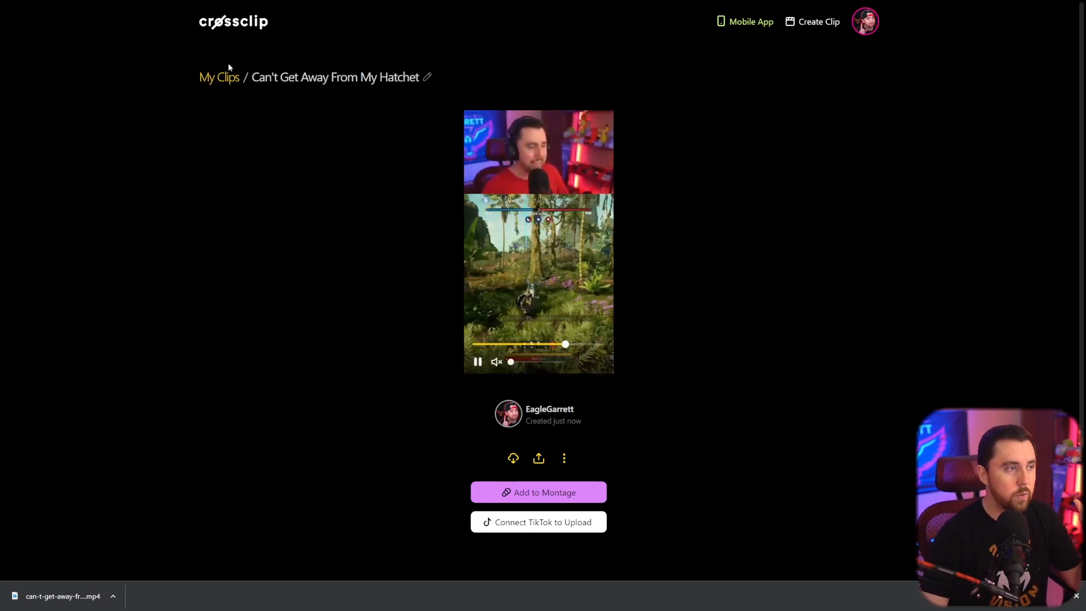
click(243, 29)
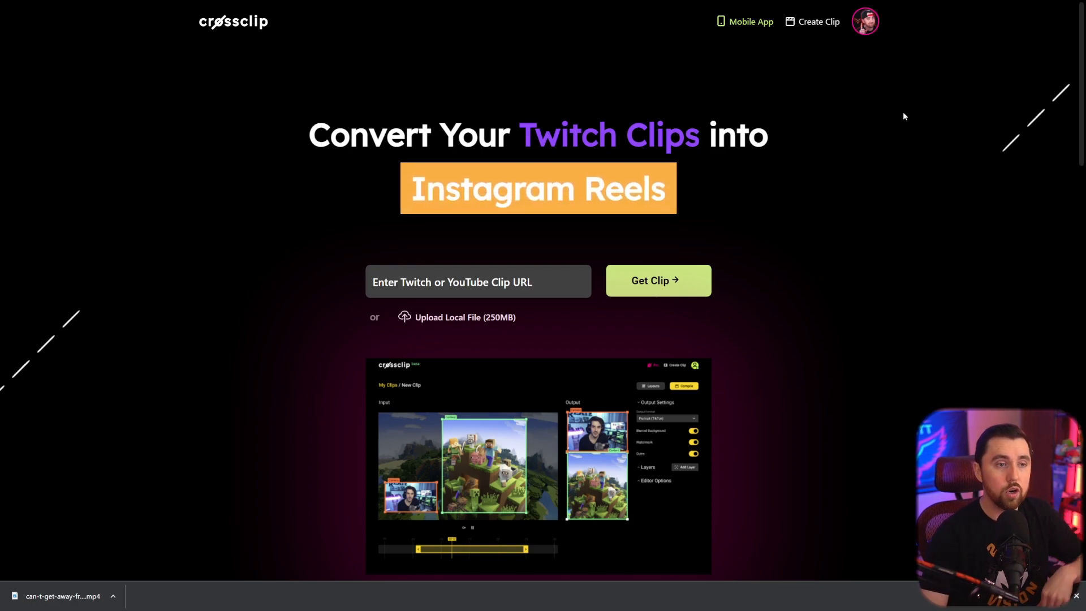
click(869, 19)
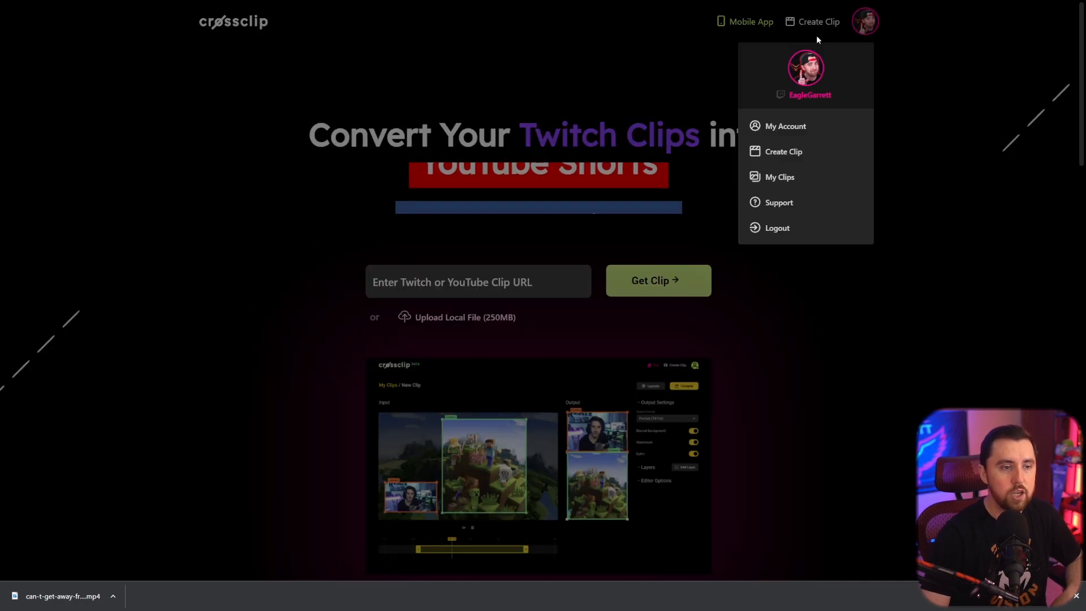
click(790, 178)
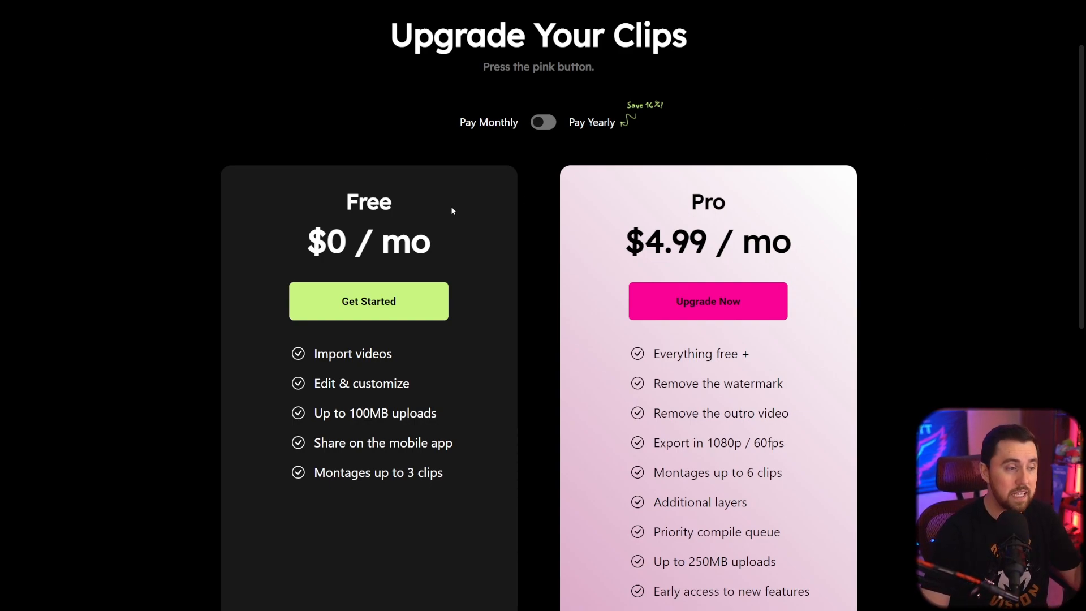
Review the Free and Pro plan features and switch the pricing to Pay Yearly.
scroll(525, 194, down, 3)
scroll(399, 213, up, 3)
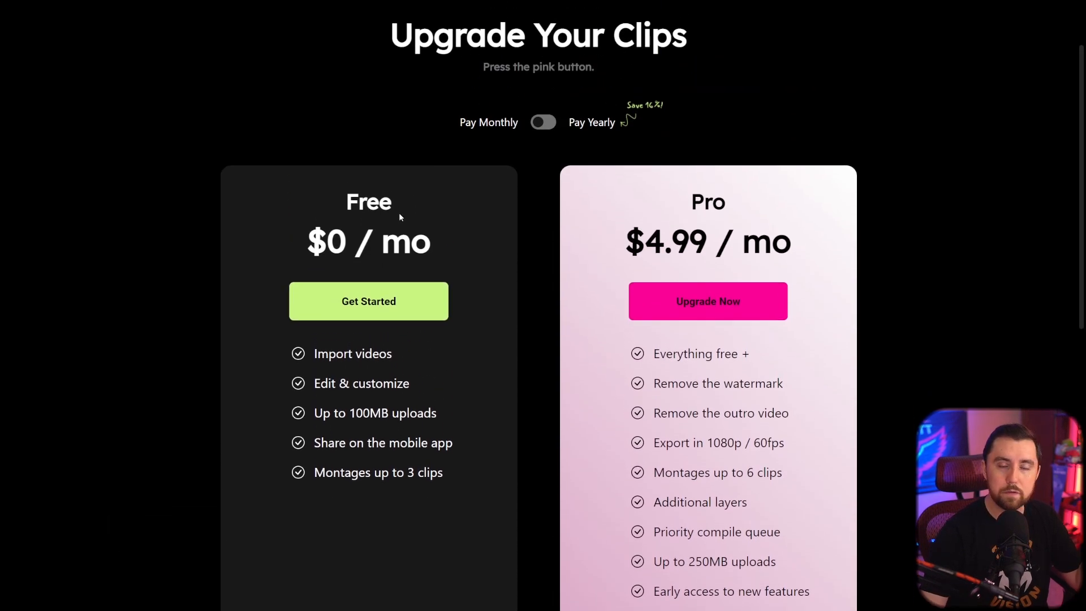
scroll(380, 226, down, 2)
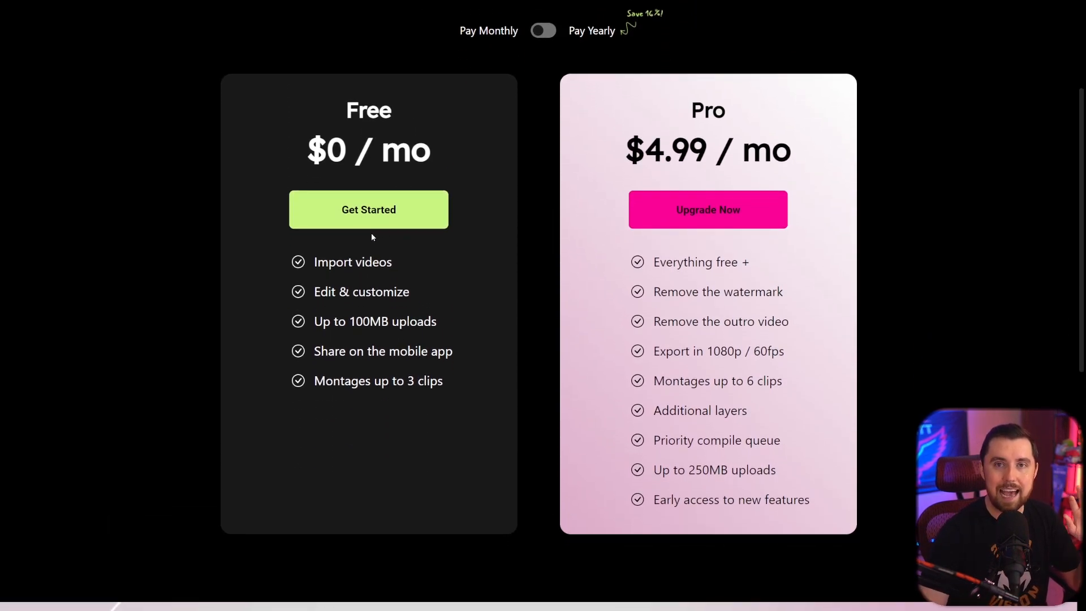
scroll(371, 234, up, 2)
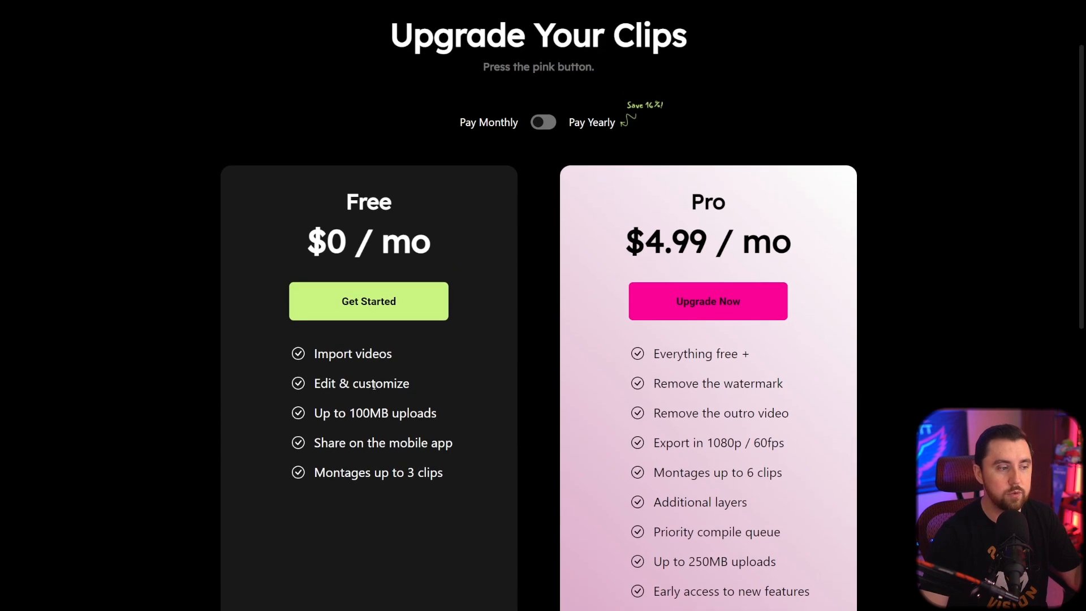
scroll(397, 293, down, 2)
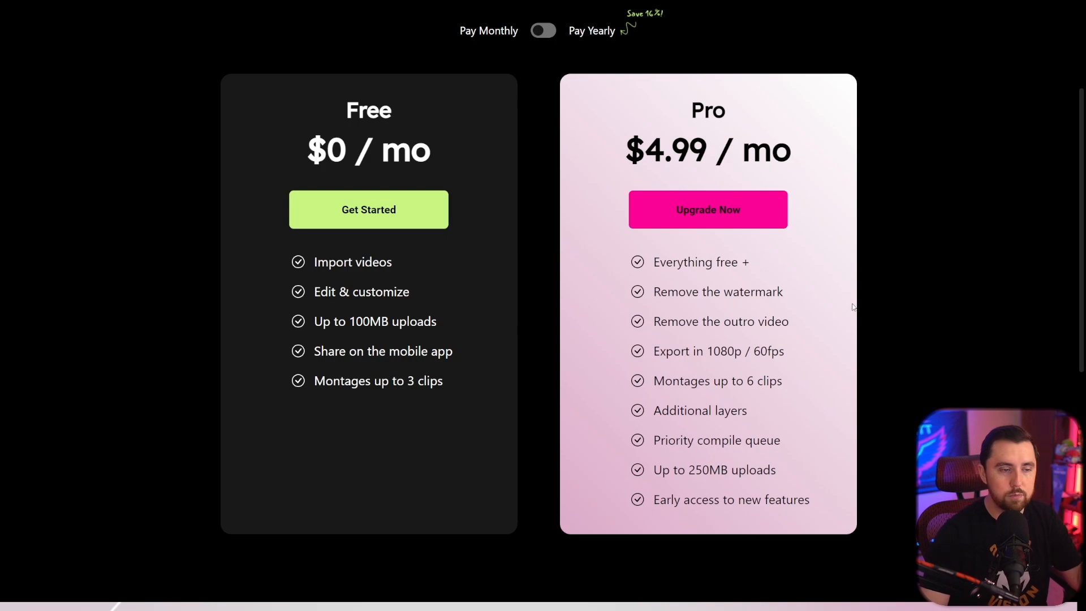
scroll(663, 303, down, 2)
scroll(820, 261, up, 2)
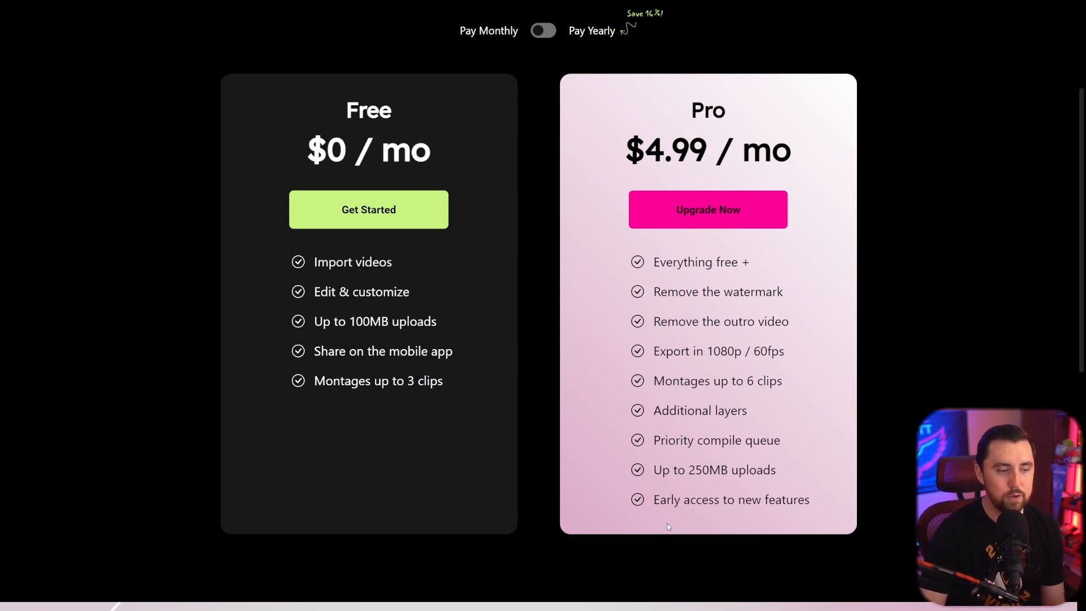
scroll(814, 507, up, 3)
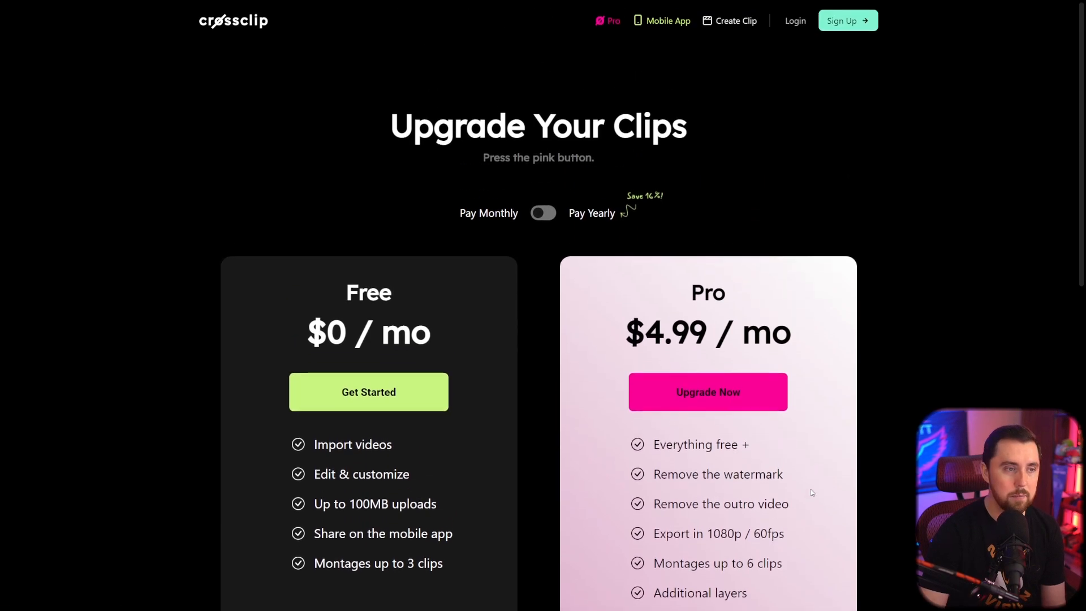
scroll(821, 379, down, 2)
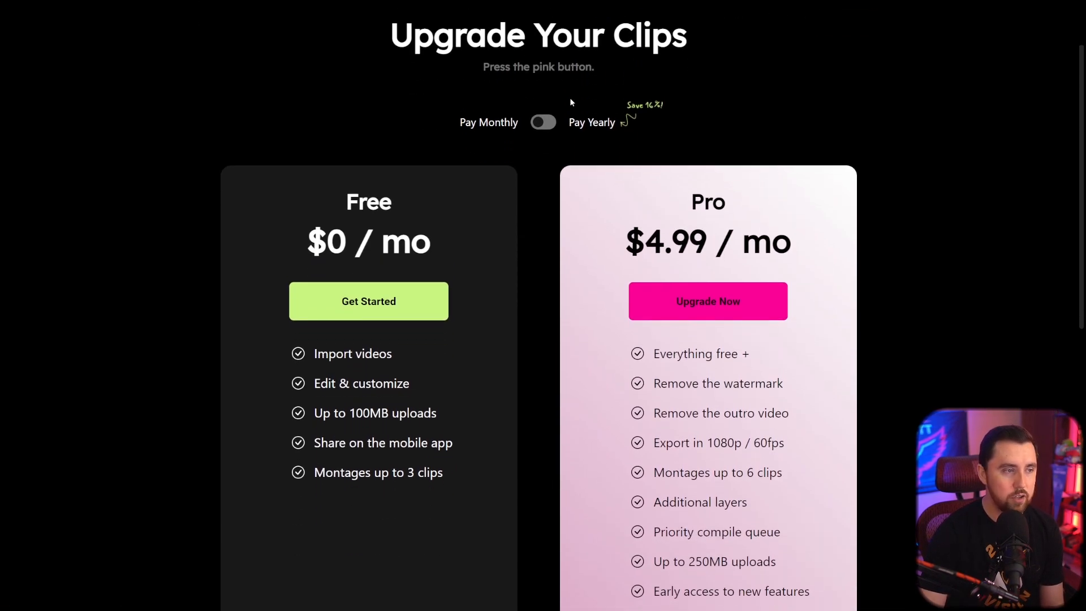
click(538, 128)
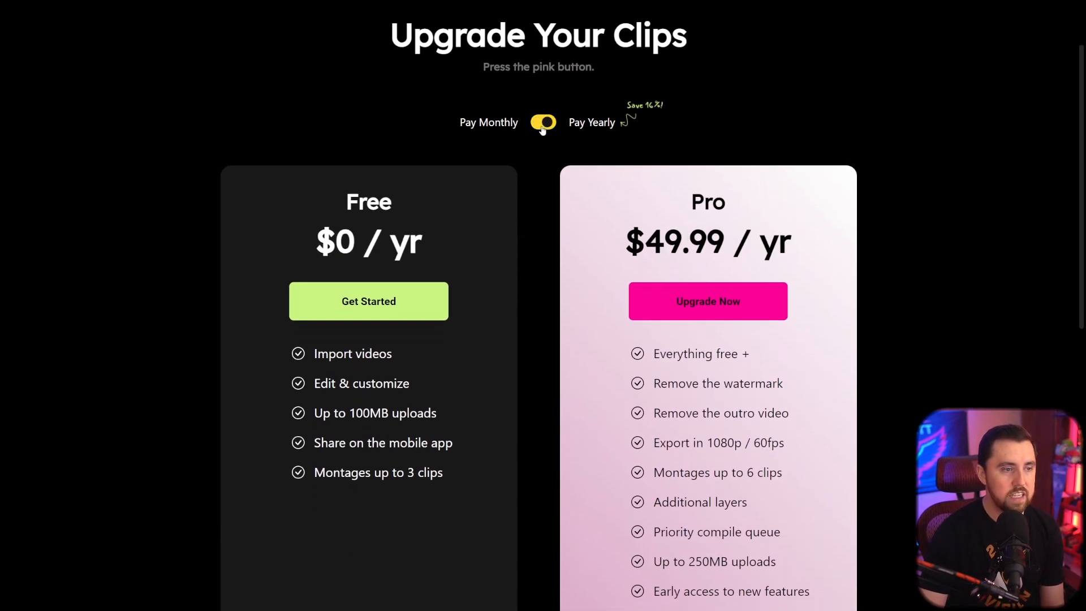